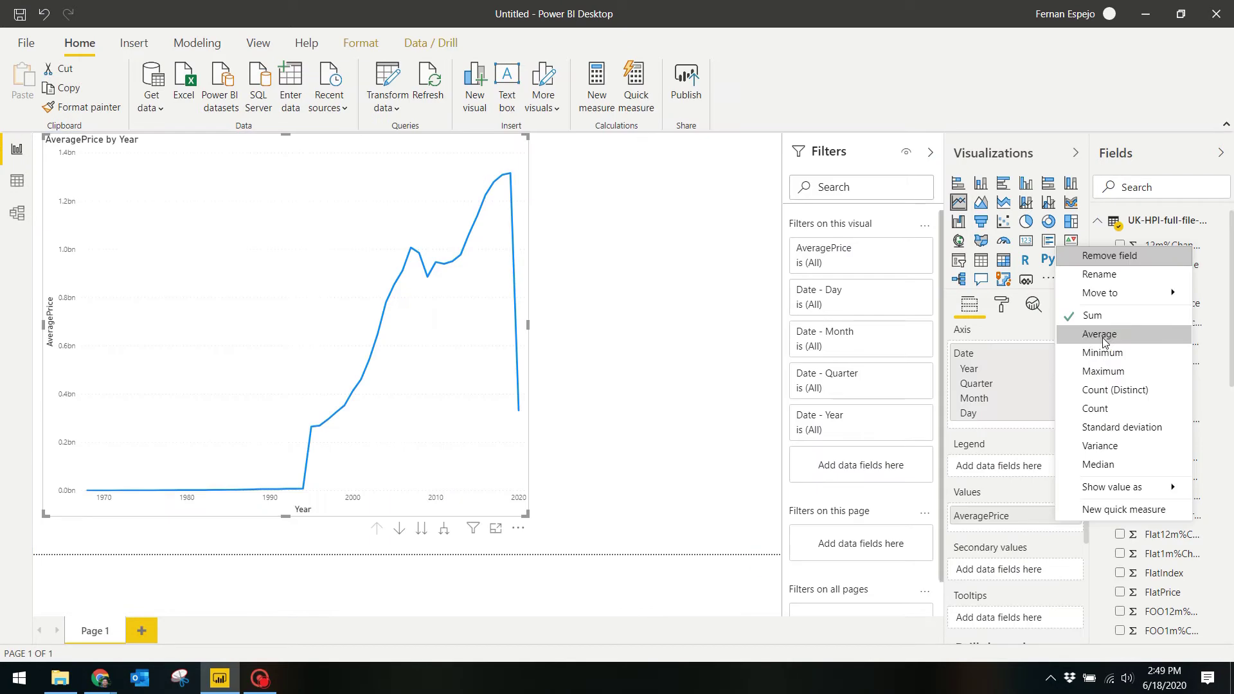
- Select Camden in the RegionName dropdown slicer so the report shows a £881,096 latest price
{"action": "left_click", "coordinate": [1101, 337]}
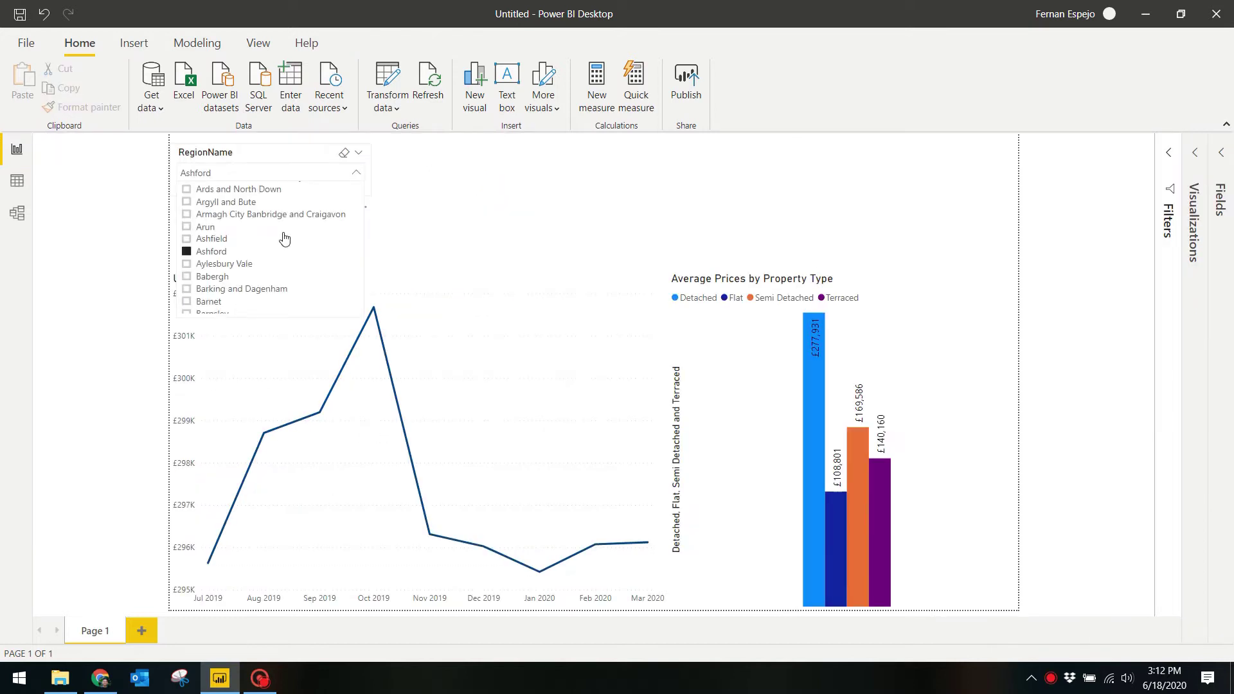
{"action": "scroll", "coordinate": [243, 240], "scroll_direction": "down", "scroll_amount": 3}
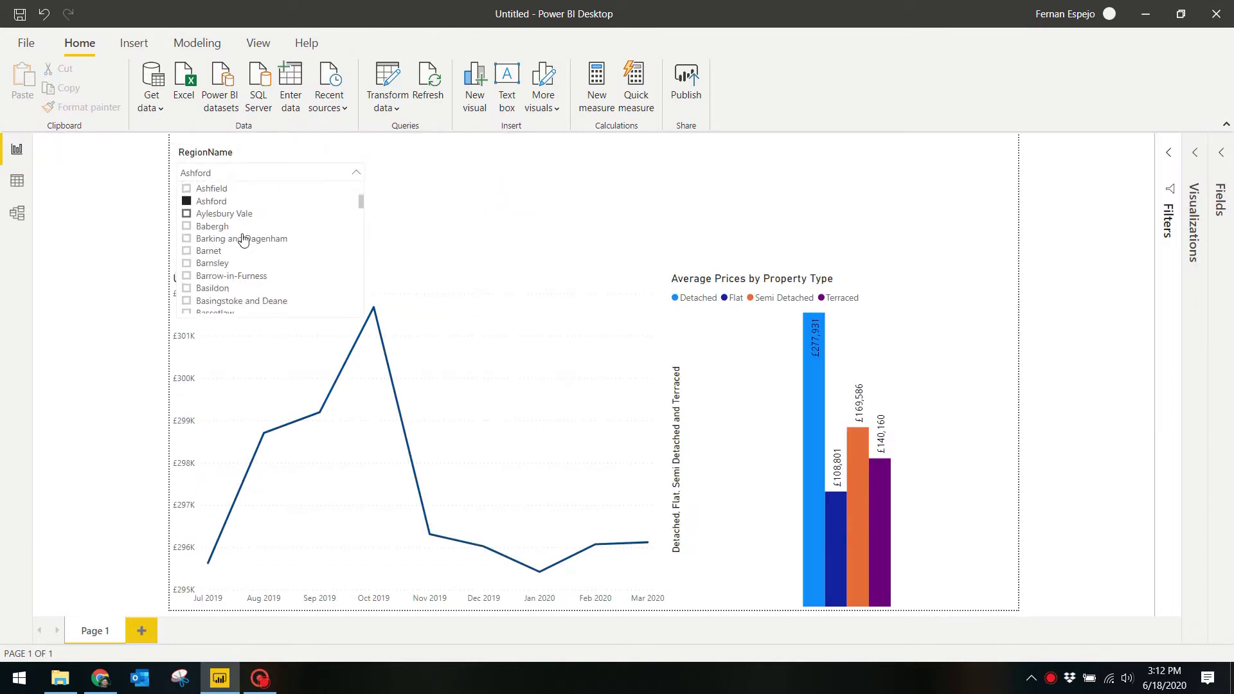
{"action": "scroll", "coordinate": [243, 240], "scroll_direction": "down", "scroll_amount": 5}
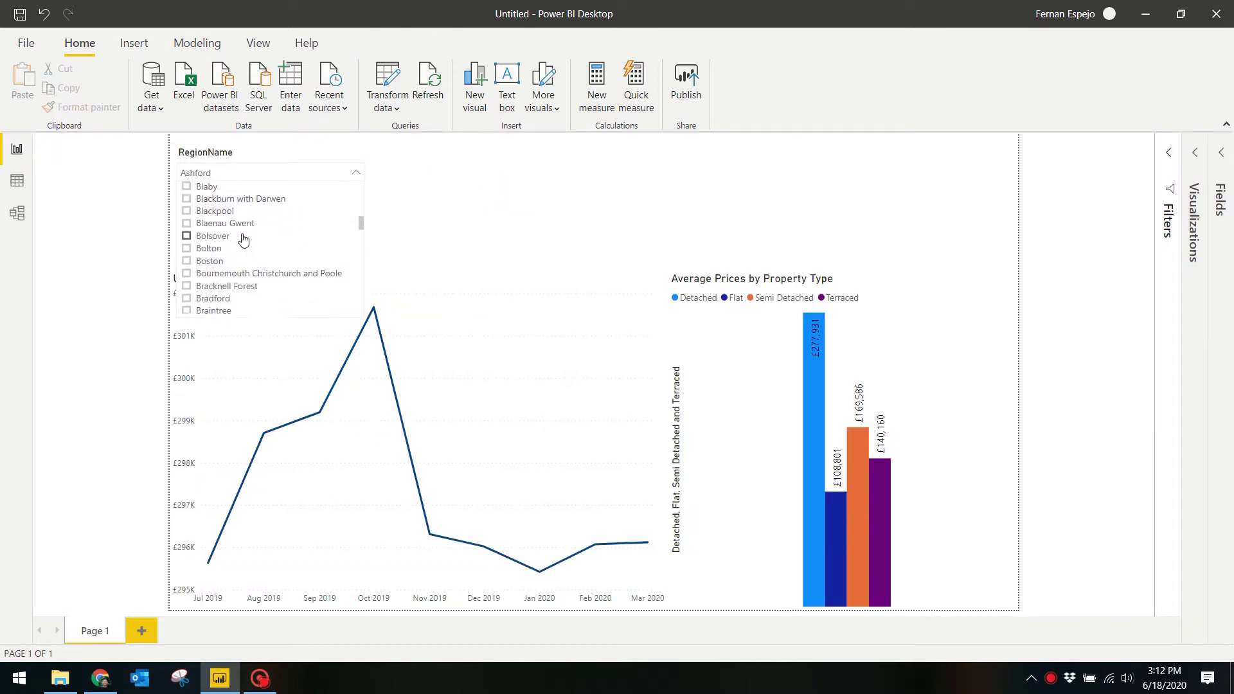
{"action": "scroll", "coordinate": [243, 240], "scroll_direction": "down", "scroll_amount": 6}
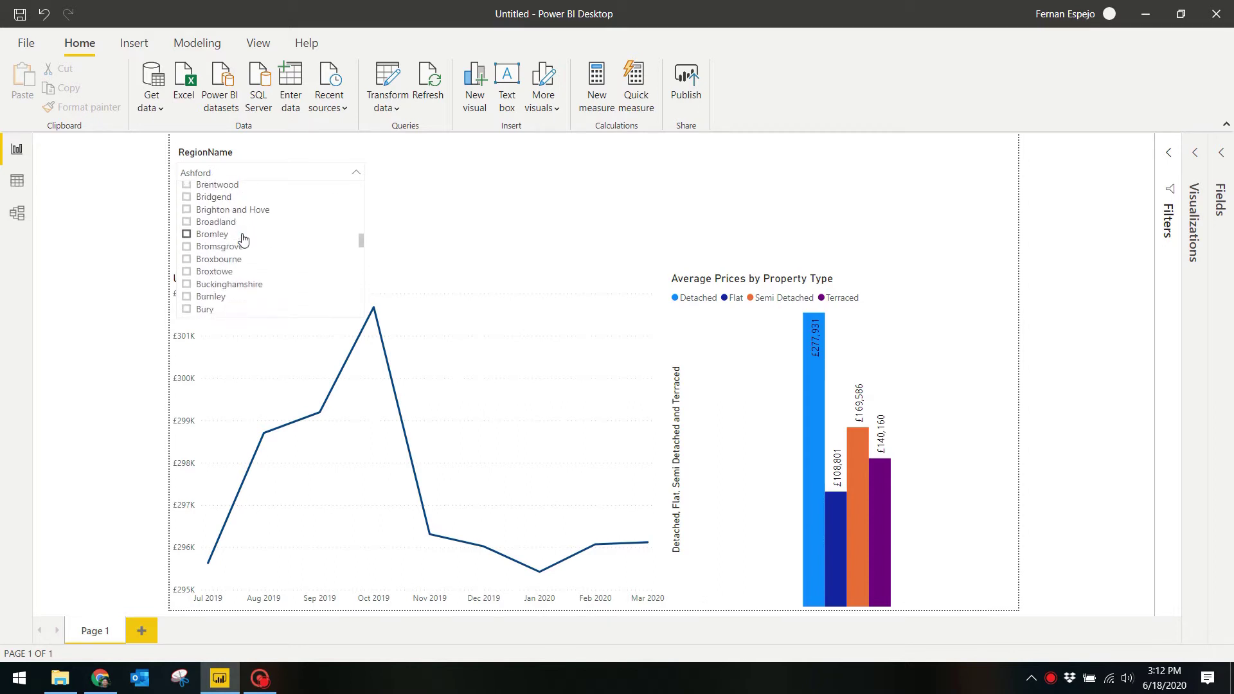
{"action": "scroll", "coordinate": [243, 239], "scroll_direction": "down", "scroll_amount": 2}
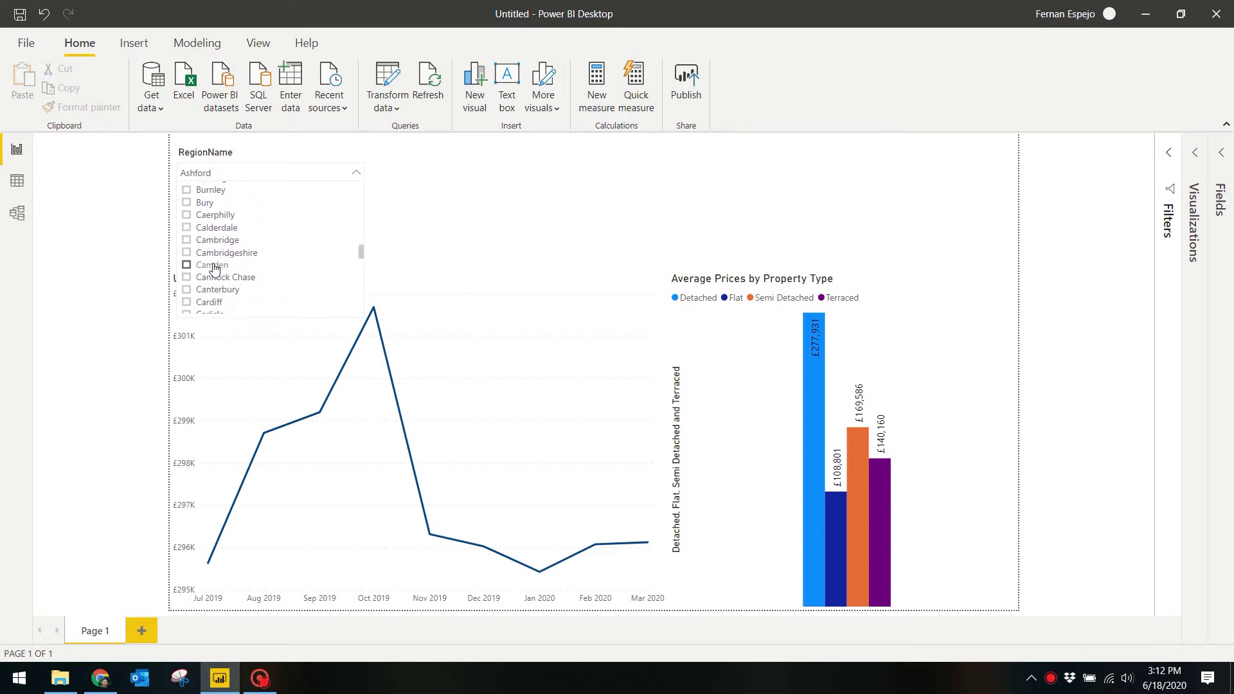
{"action": "left_click", "coordinate": [215, 267]}
{"action": "left_click", "coordinate": [422, 199]}
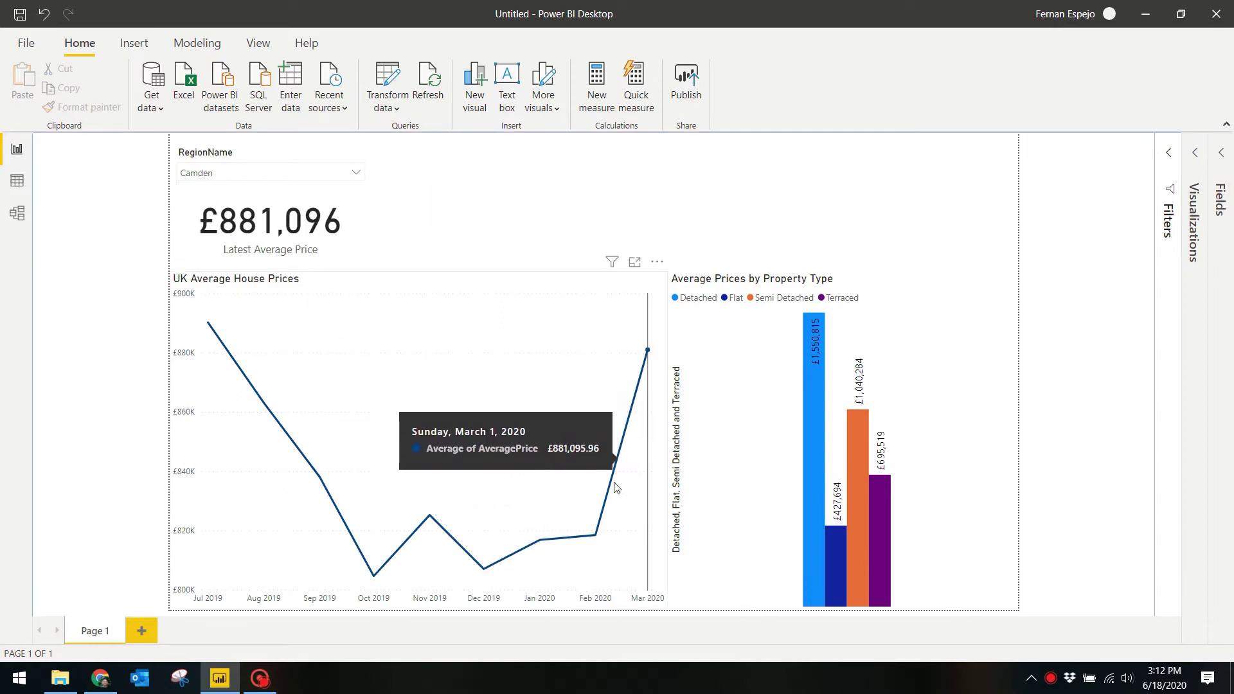
{"action": "mouse_move", "coordinate": [596, 515]}
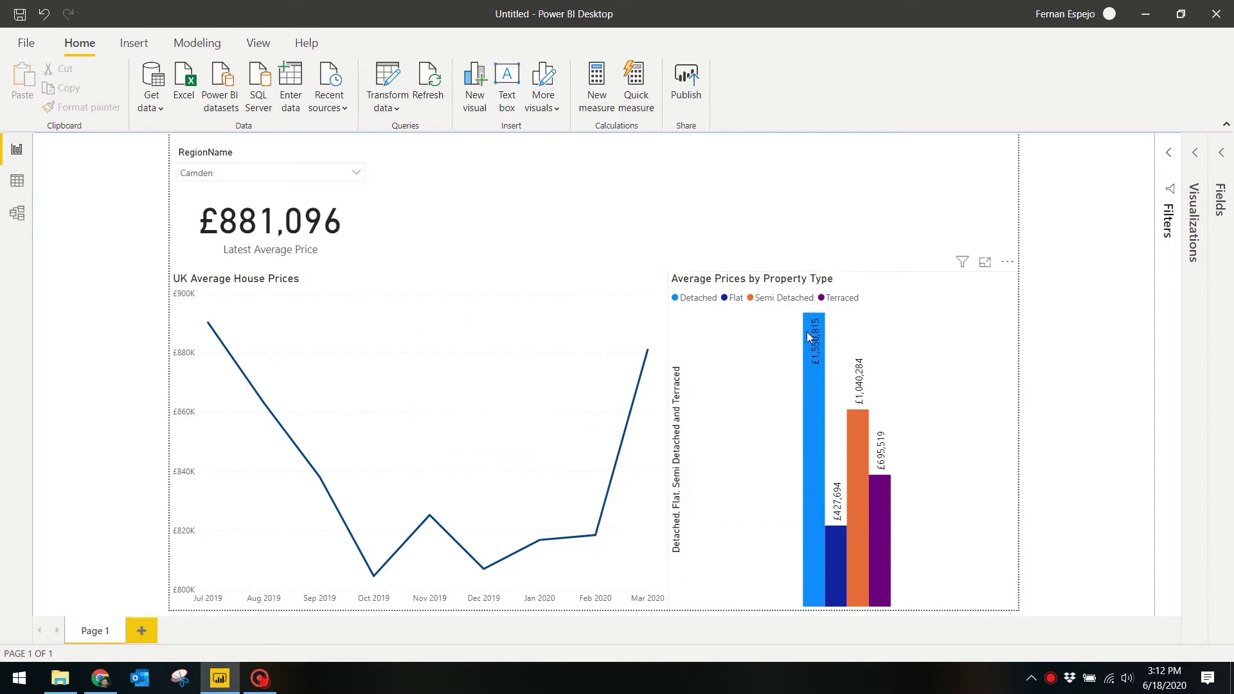
{"action": "mouse_move", "coordinate": [809, 336]}
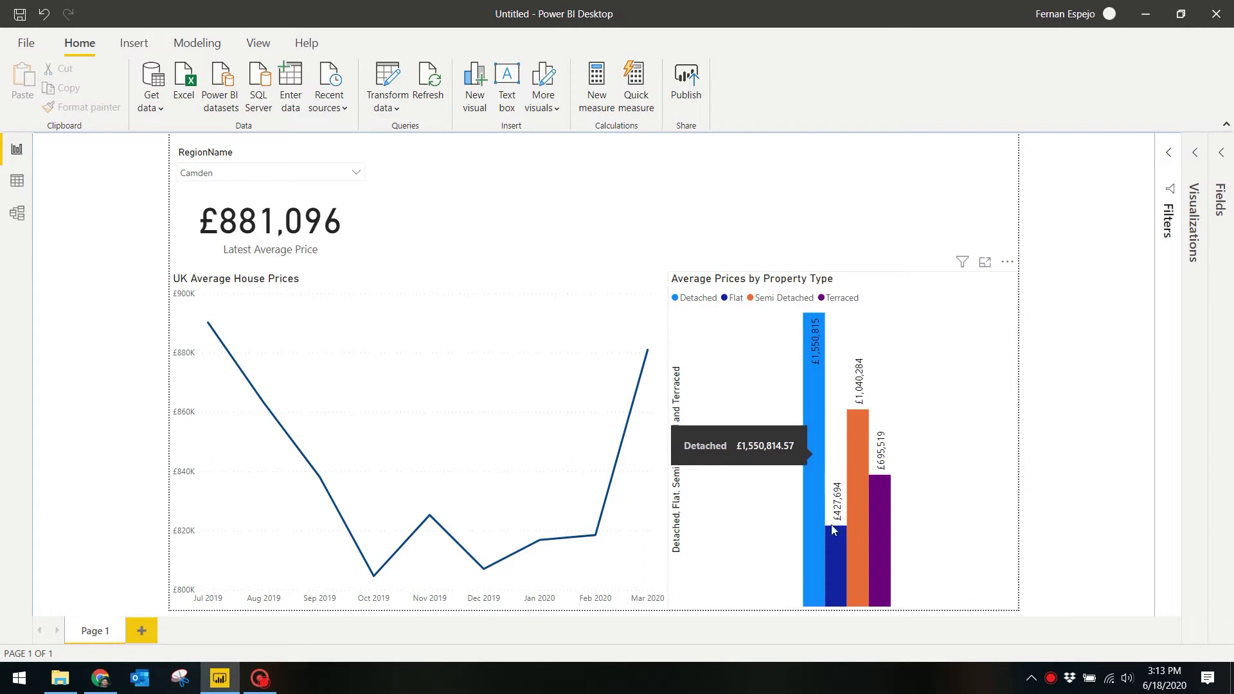
{"action": "mouse_move", "coordinate": [833, 538]}
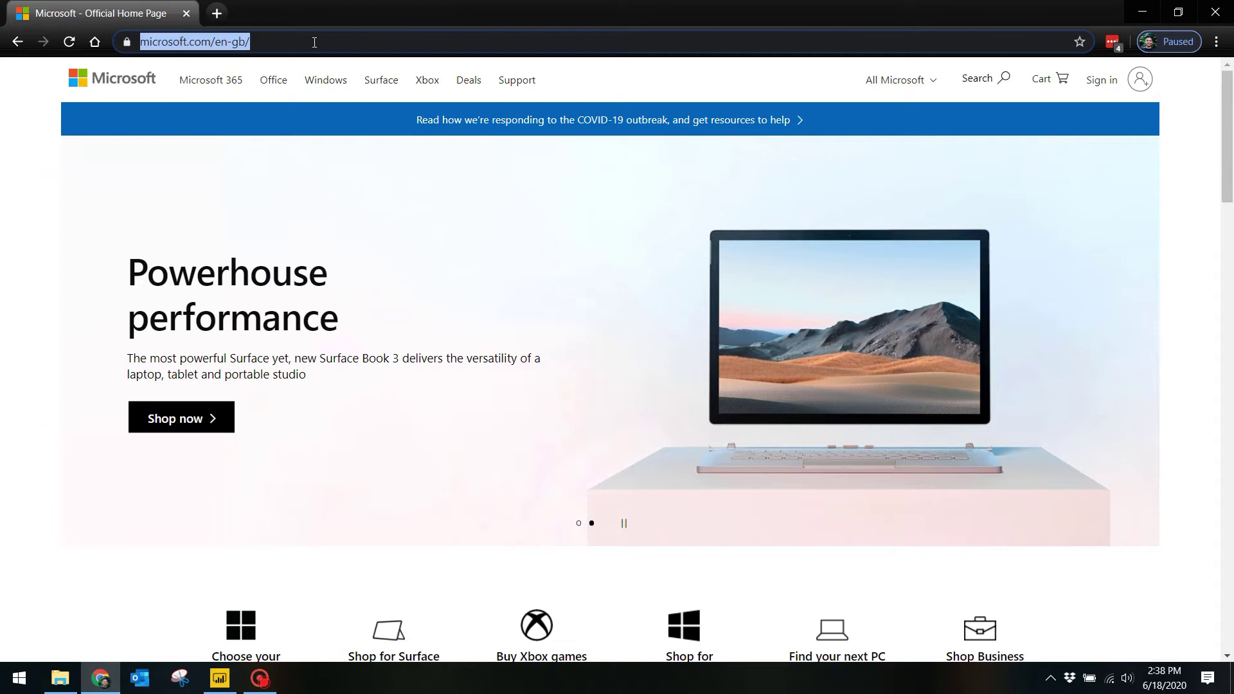
- Search the web for 'power bi download'
{"action": "type", "text": "power bi downl"}
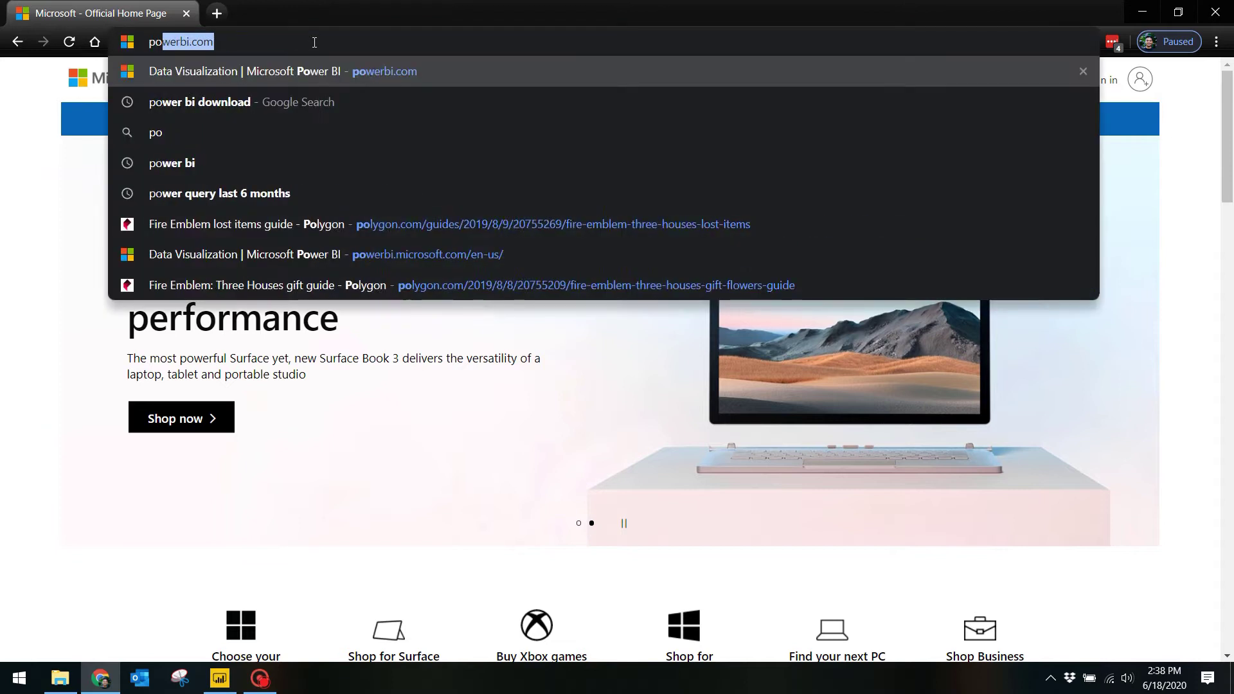
{"action": "type", "text": "oad"}
{"action": "key", "text": "Return"}
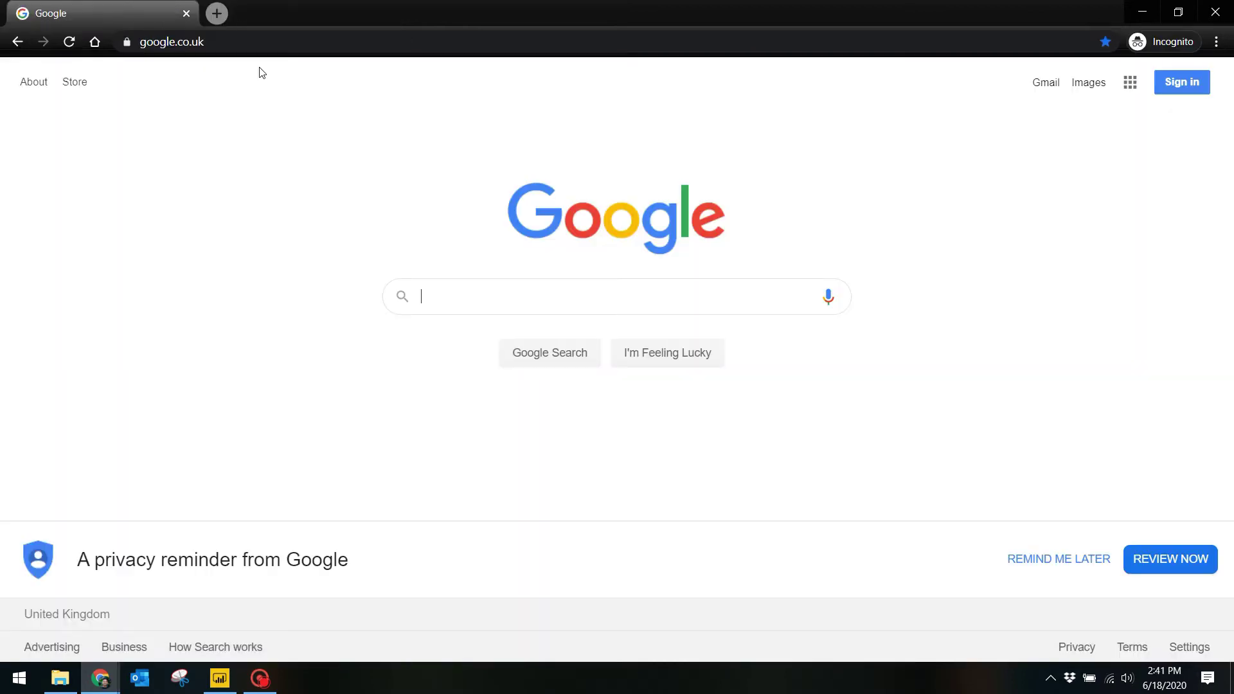
- Search 'uk hpi', open the GOV.UK House Price Index reports page and locate March 2020
{"action": "type", "text": "uk hpi"}
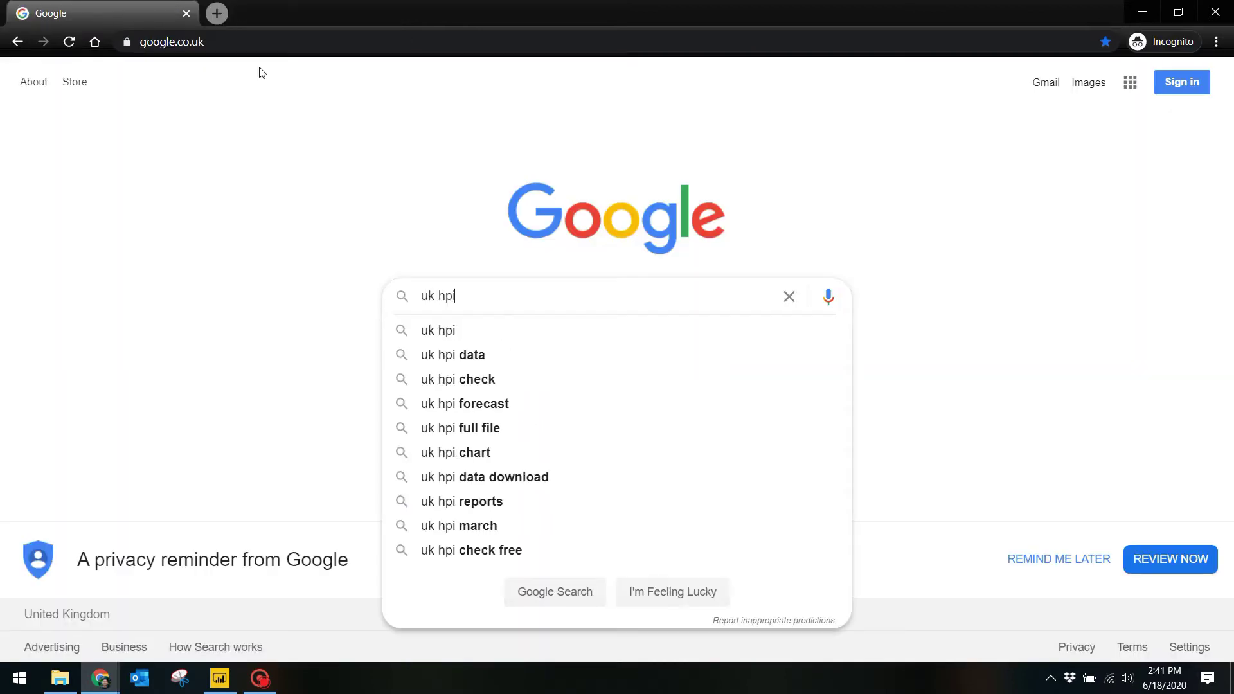
{"action": "key", "text": "Return"}
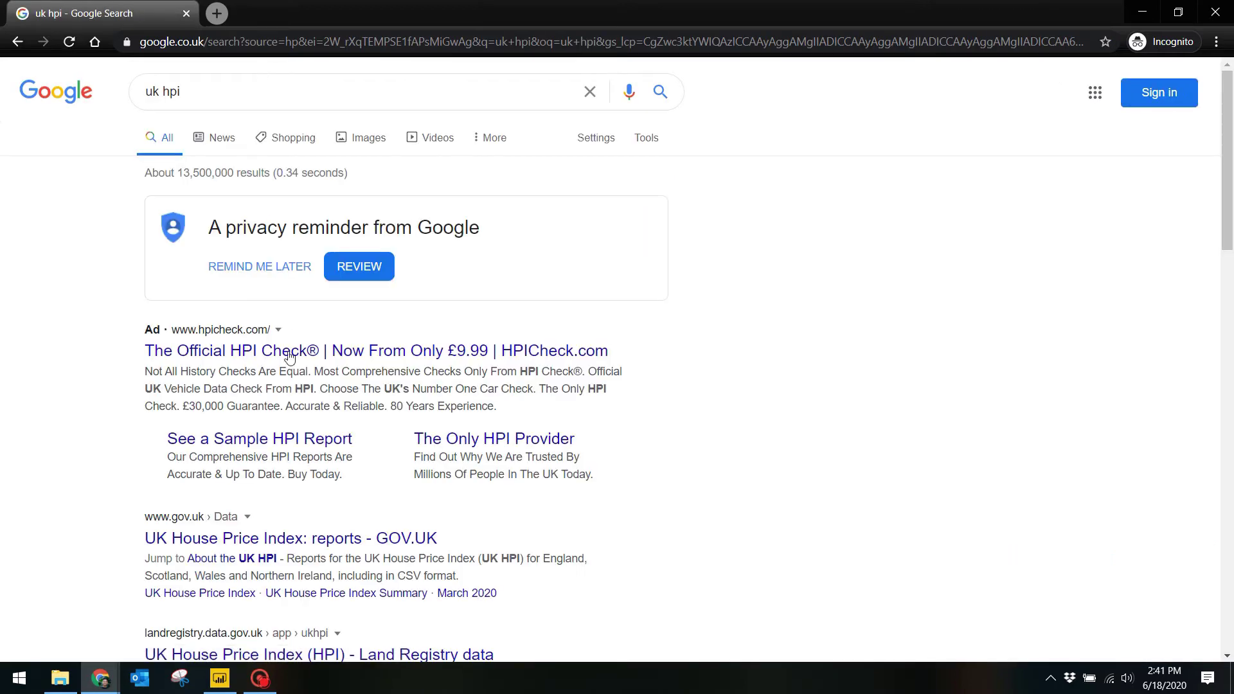
{"action": "scroll", "coordinate": [291, 374], "scroll_direction": "down", "scroll_amount": 2}
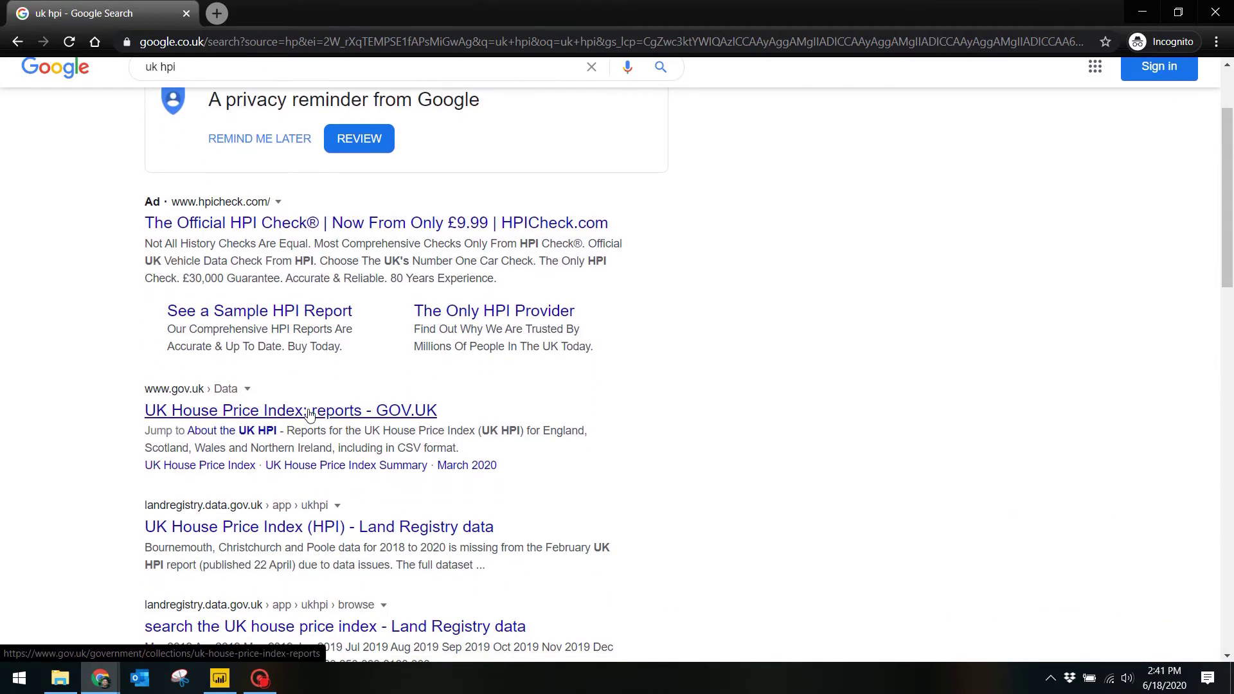
{"action": "left_click", "coordinate": [309, 414]}
{"action": "scroll", "coordinate": [309, 413], "scroll_direction": "down", "scroll_amount": 5}
{"action": "scroll", "coordinate": [398, 526], "scroll_direction": "down", "scroll_amount": 4}
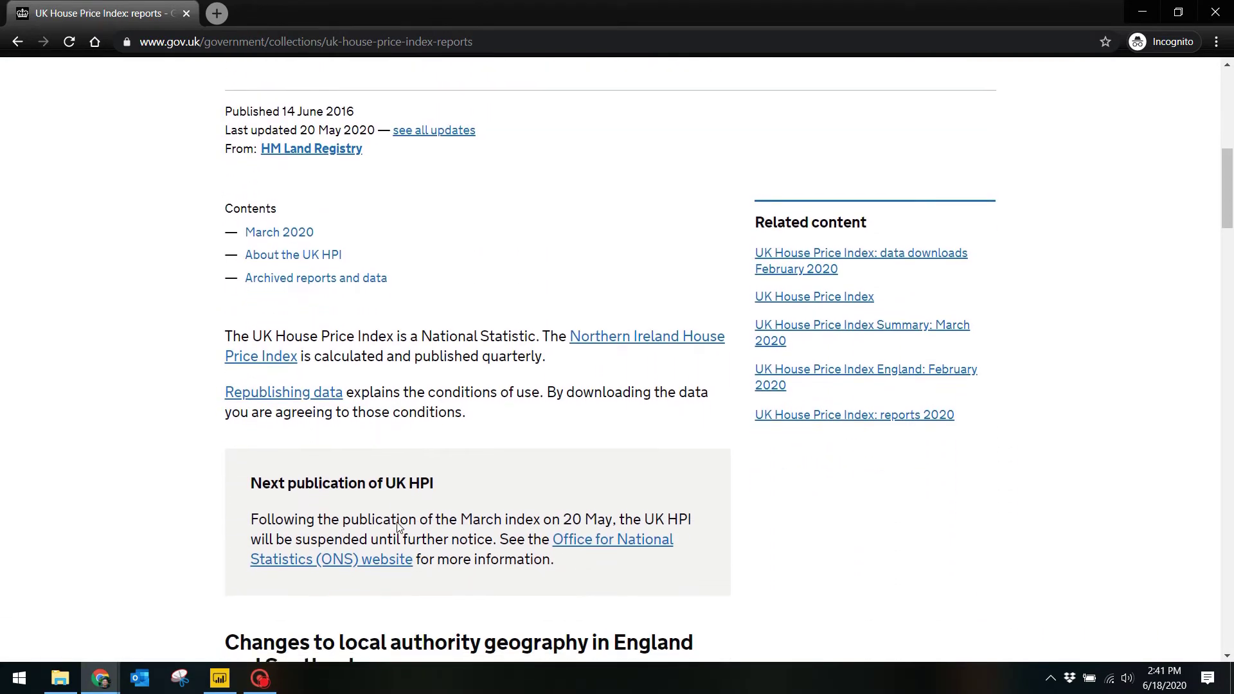
{"action": "scroll", "coordinate": [639, 404], "scroll_direction": "down", "scroll_amount": 1}
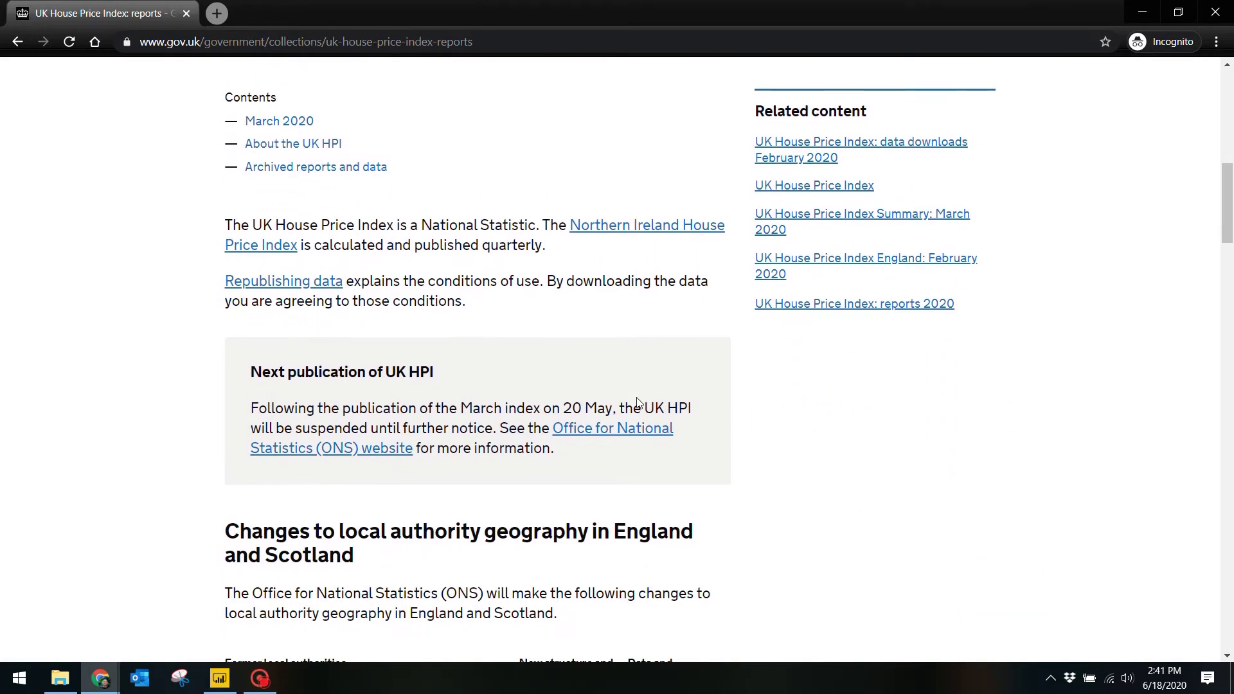
{"action": "scroll", "coordinate": [640, 402], "scroll_direction": "down", "scroll_amount": 13}
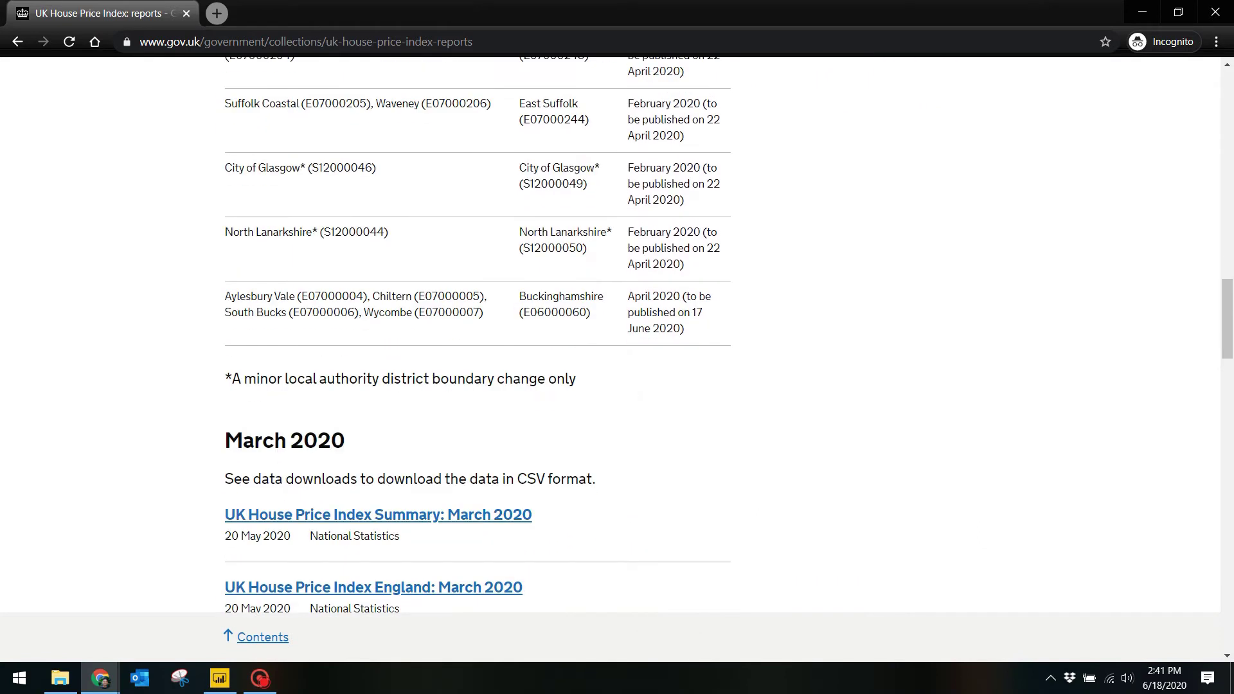
{"action": "scroll", "coordinate": [639, 403], "scroll_direction": "down", "scroll_amount": 8}
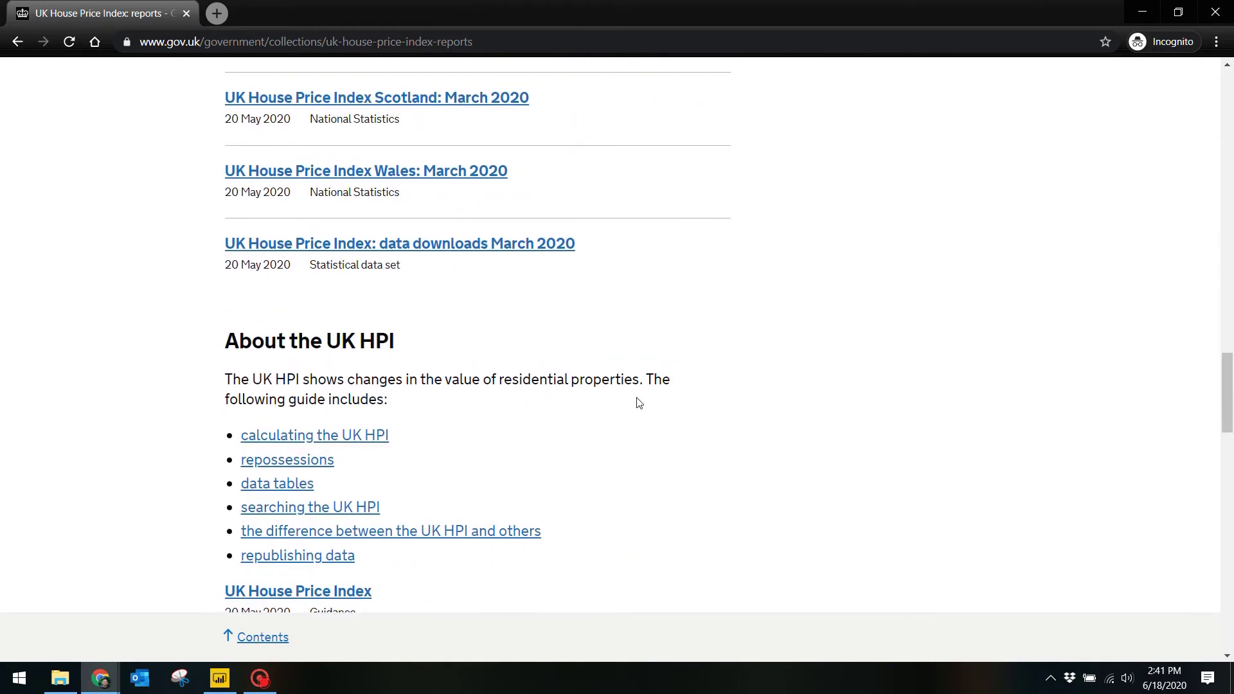
{"action": "scroll", "coordinate": [639, 403], "scroll_direction": "up", "scroll_amount": 1}
- Open the March 2020 data downloads page and download the UK HPI full file CSV
{"action": "left_click", "coordinate": [482, 339]}
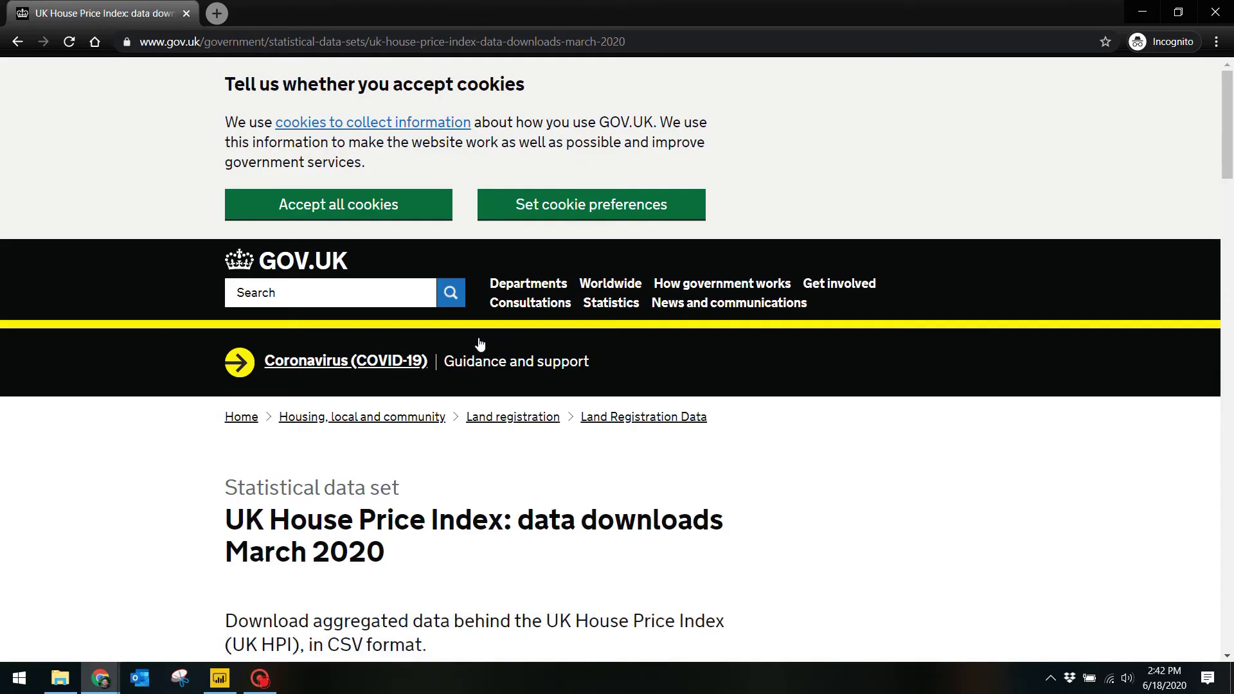
{"action": "scroll", "coordinate": [469, 537], "scroll_direction": "down", "scroll_amount": 11}
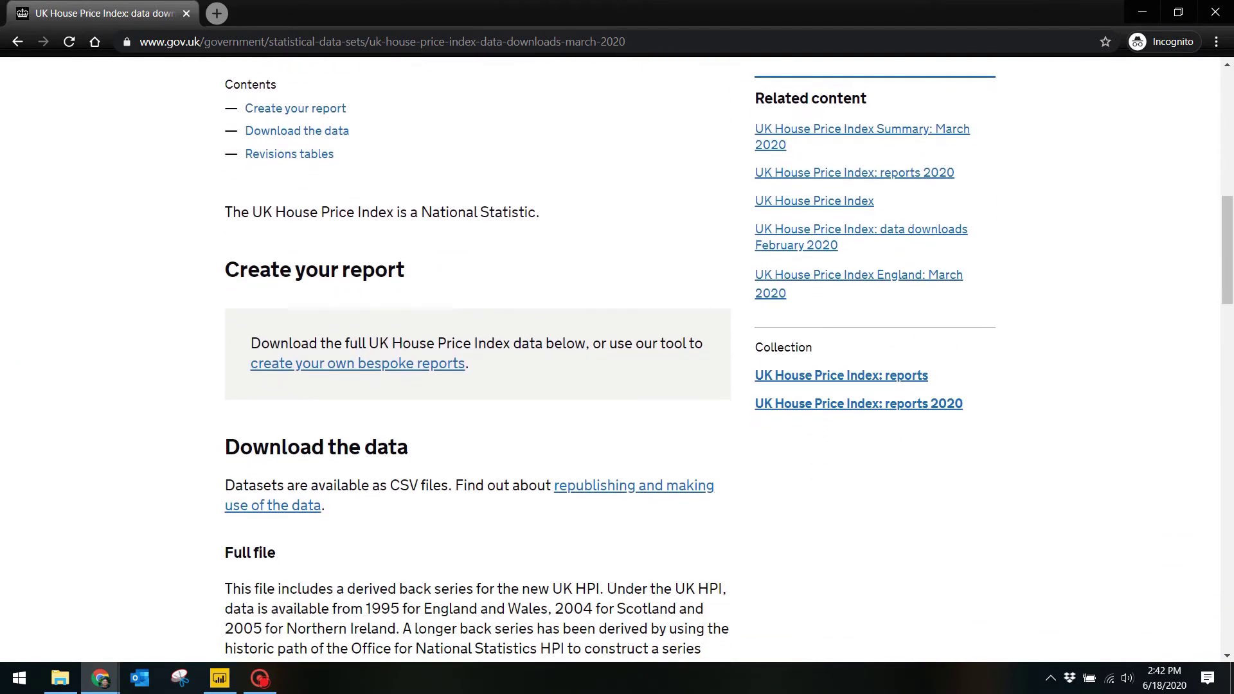
{"action": "scroll", "coordinate": [313, 472], "scroll_direction": "down", "scroll_amount": 4}
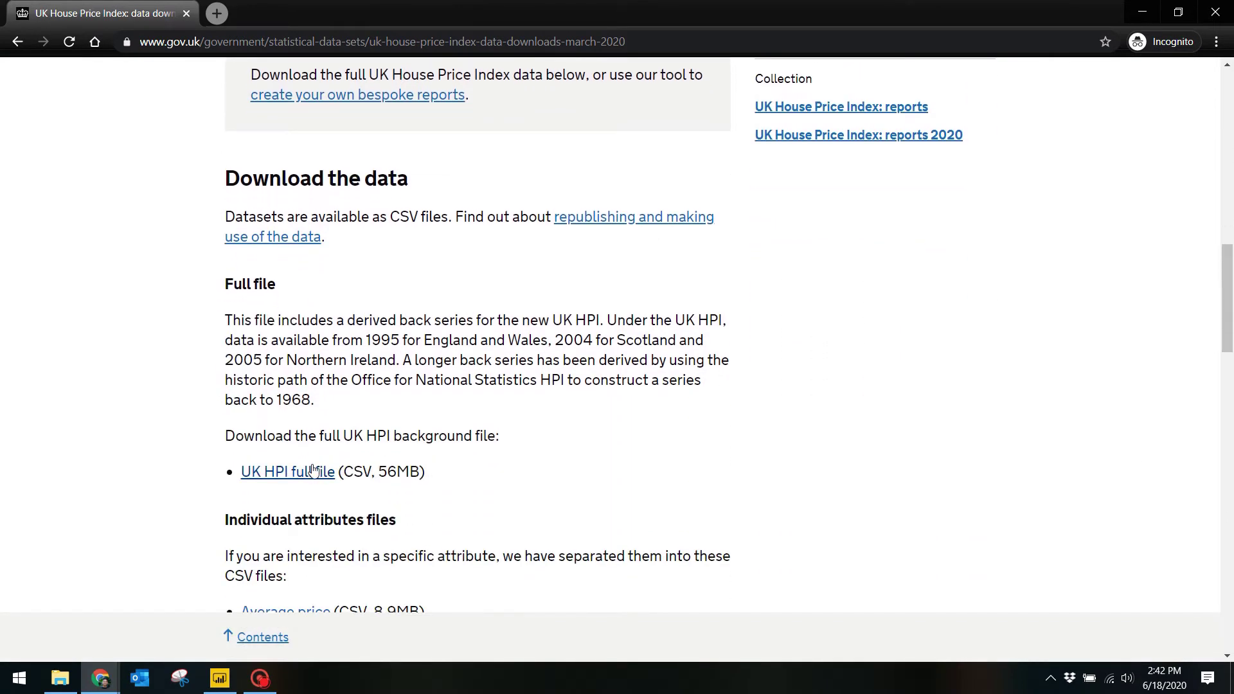
{"action": "left_click", "coordinate": [313, 473]}
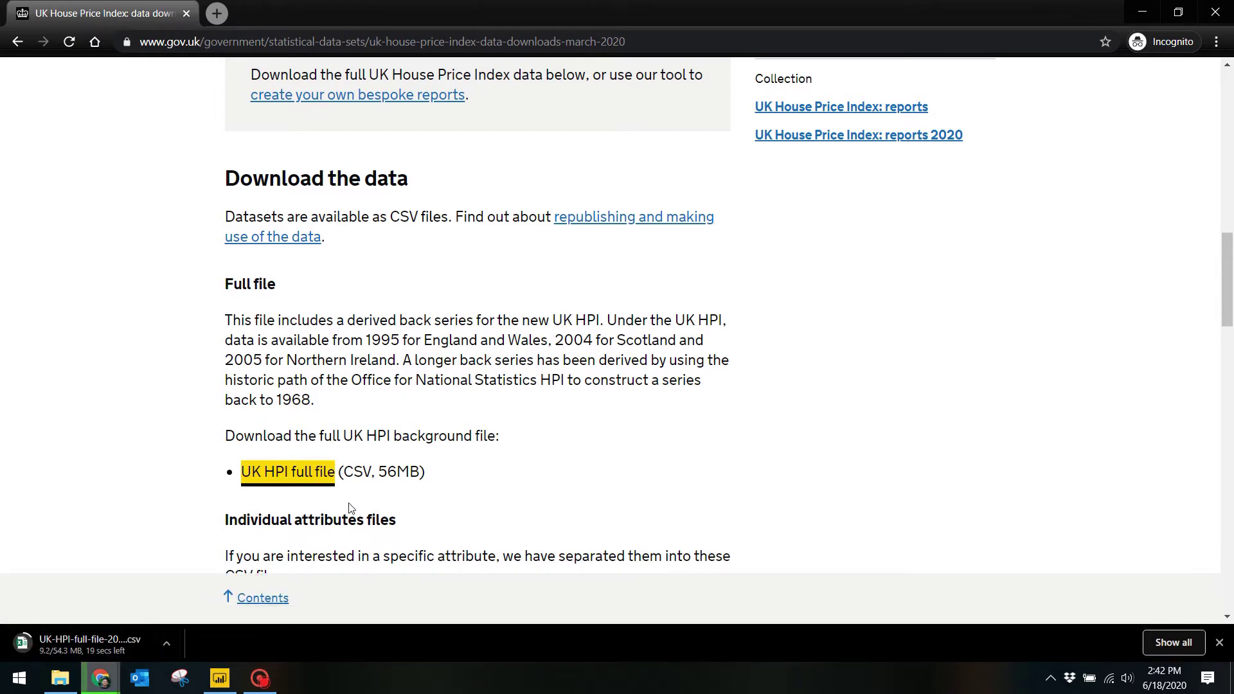
{"action": "scroll", "coordinate": [350, 508], "scroll_direction": "down", "scroll_amount": 1}
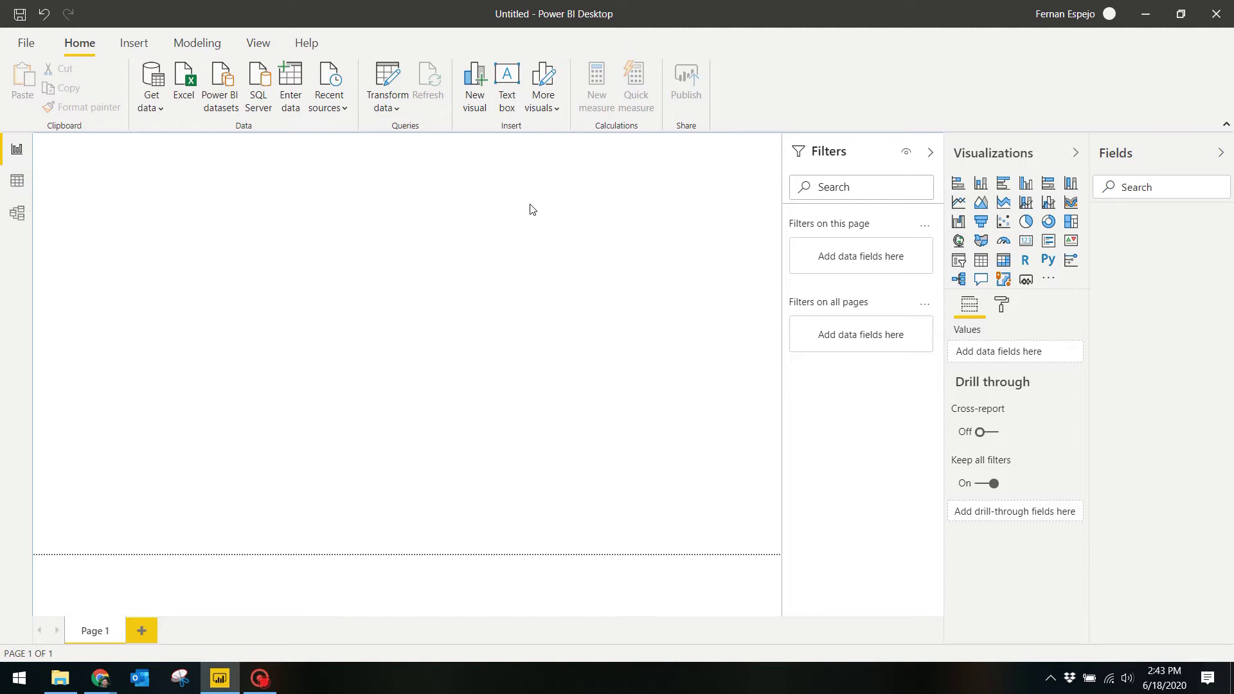
- Import UK-HPI-full-file-2020-03.csv from the Downloads folder as a Text/CSV source
{"action": "left_click", "coordinate": [160, 112]}
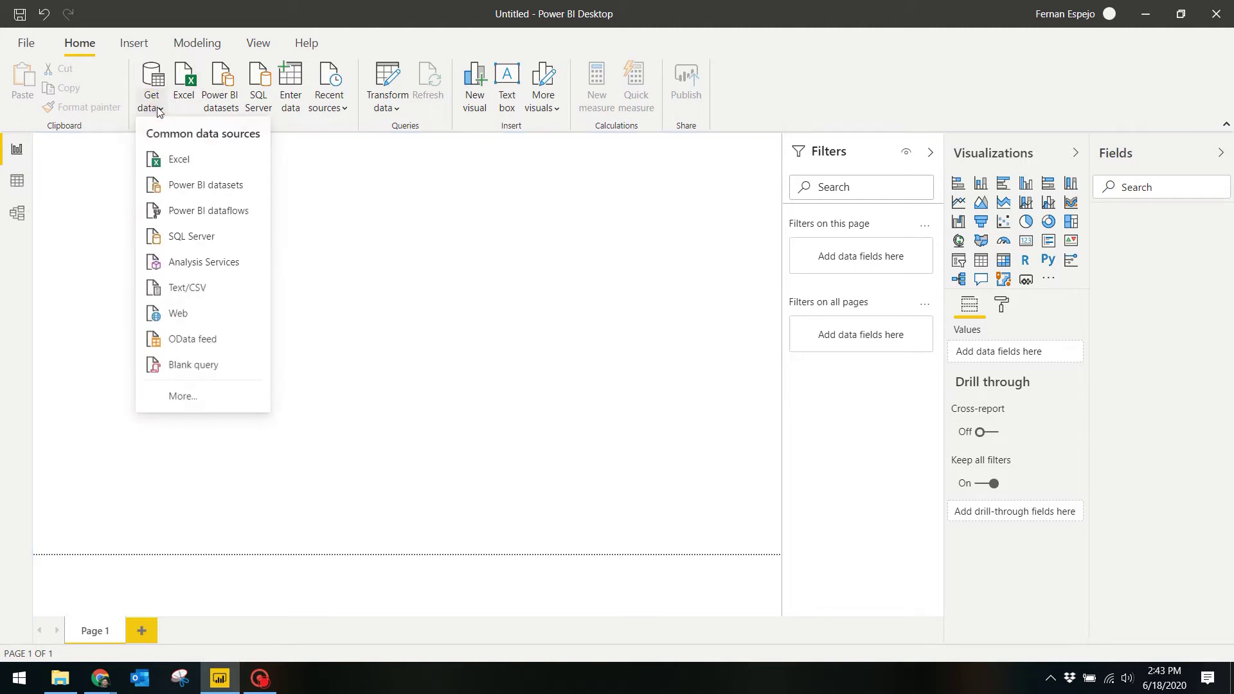
{"action": "left_click", "coordinate": [201, 290]}
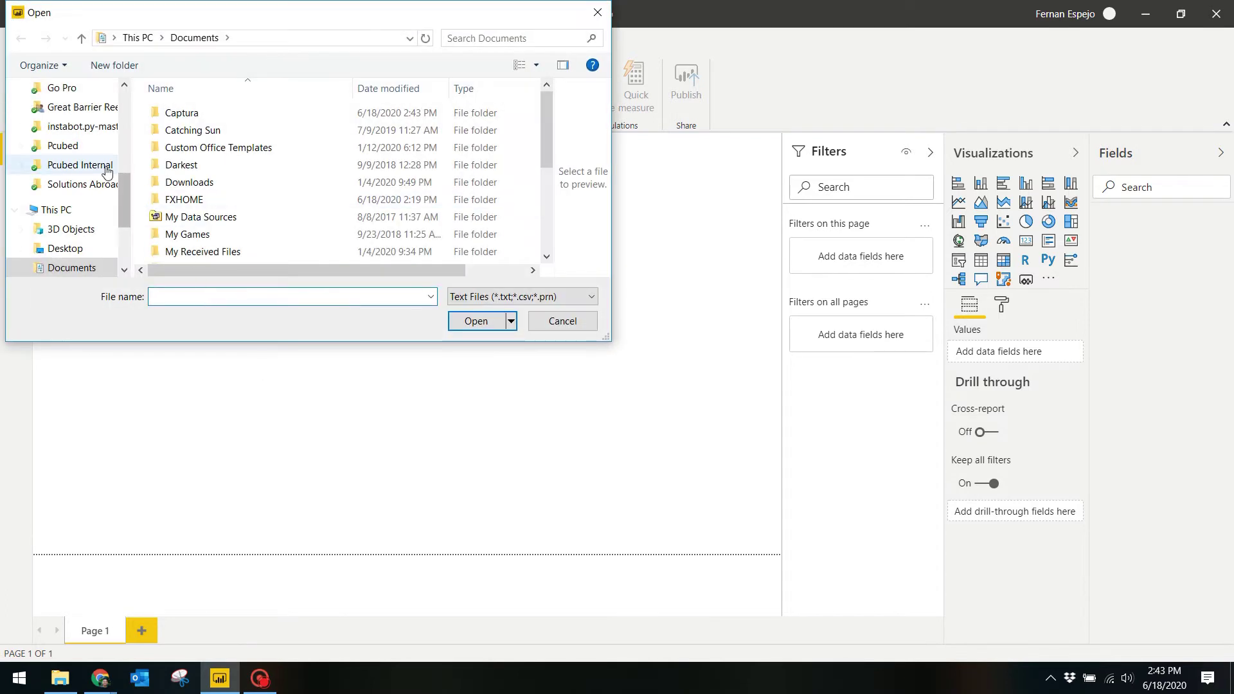
{"action": "left_click_drag", "start_coordinate": [124, 219], "coordinate": [122, 242]}
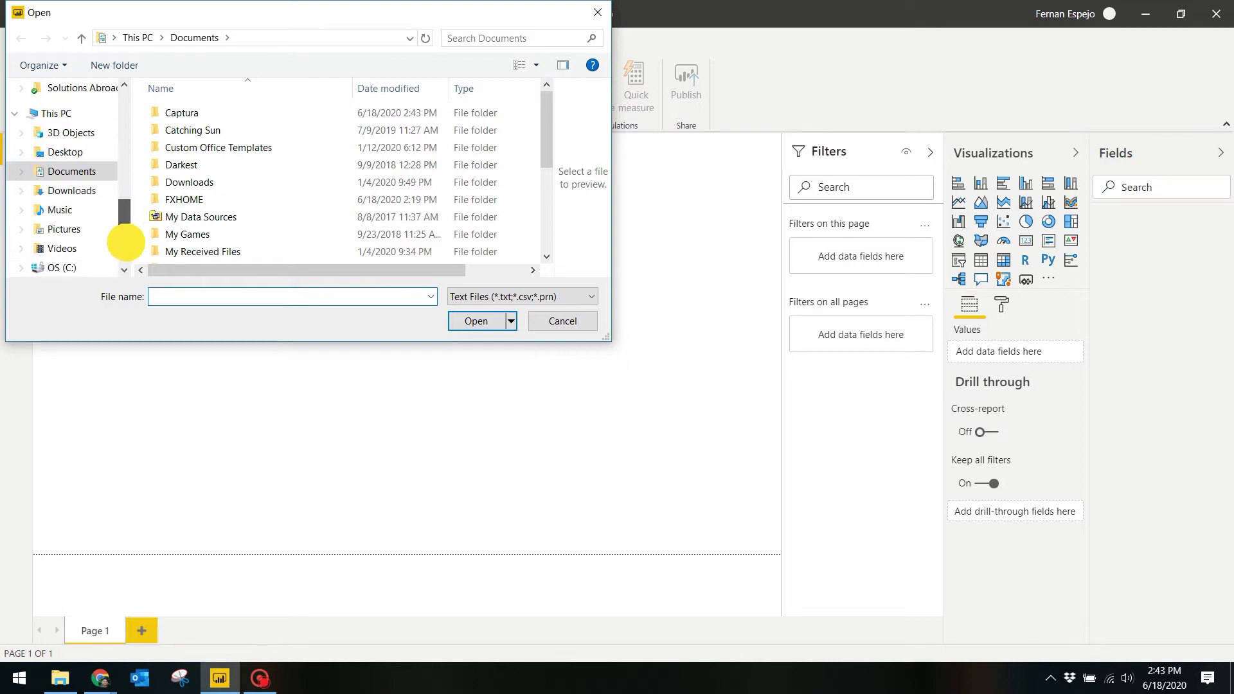
{"action": "left_click", "coordinate": [81, 190]}
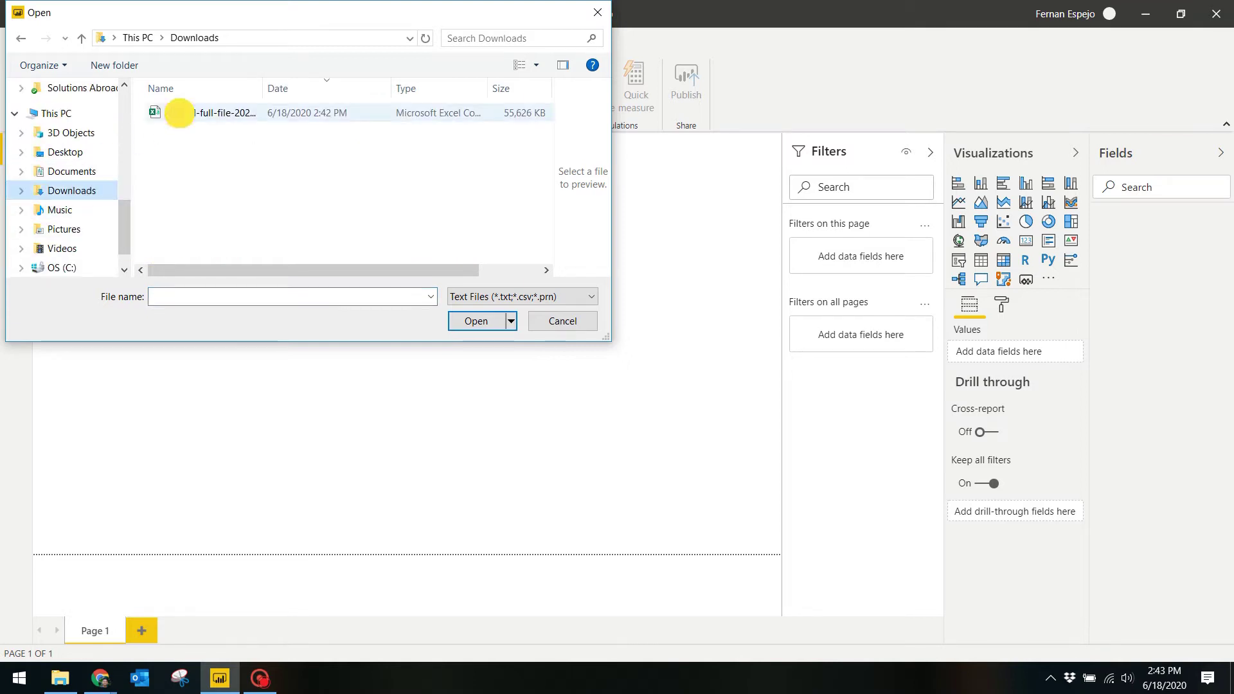
{"action": "left_click", "coordinate": [172, 114]}
{"action": "left_click", "coordinate": [467, 324]}
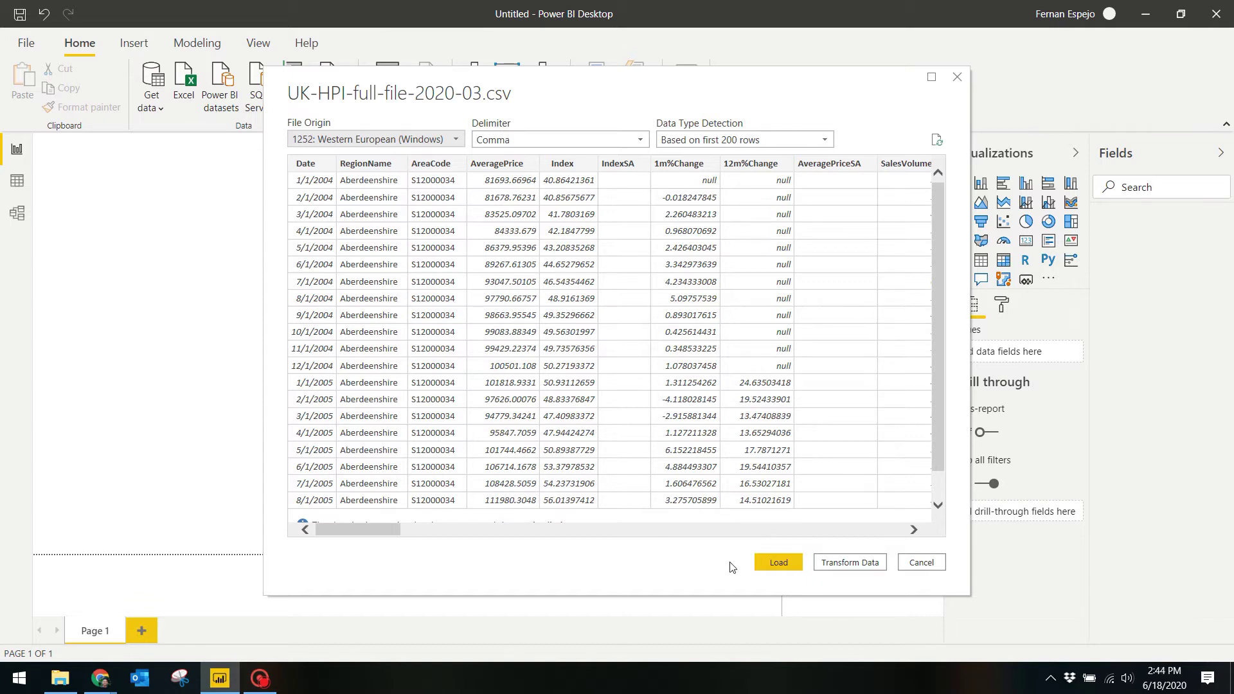
- Load the previewed UK-HPI CSV data into the report
{"action": "left_click", "coordinate": [777, 562]}
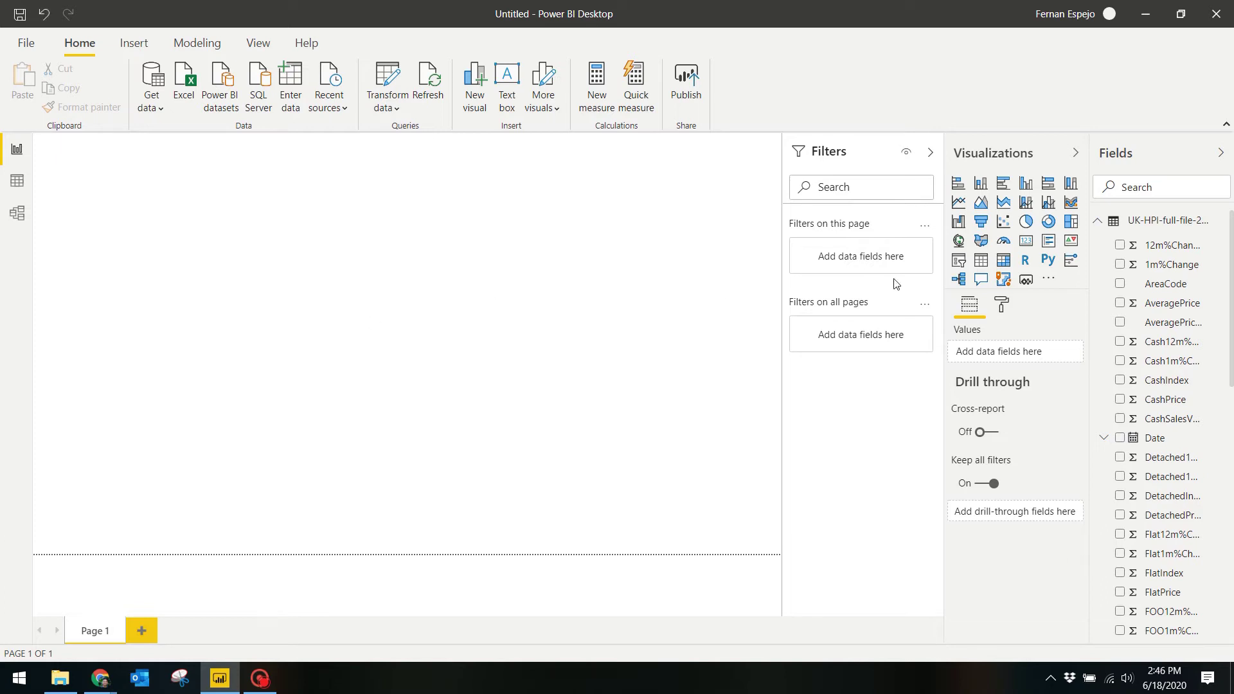
- Add a line chart of AveragePrice by Date and enlarge it across the canvas
{"action": "left_click", "coordinate": [959, 204]}
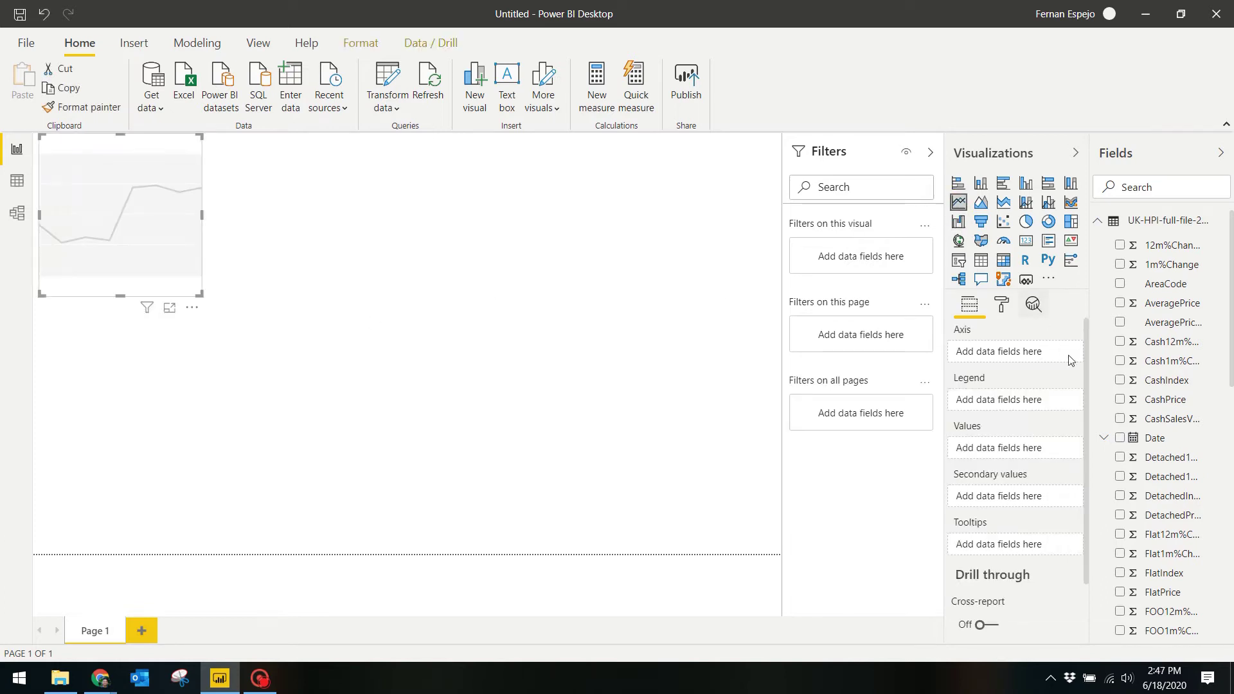
{"action": "left_click", "coordinate": [1120, 438]}
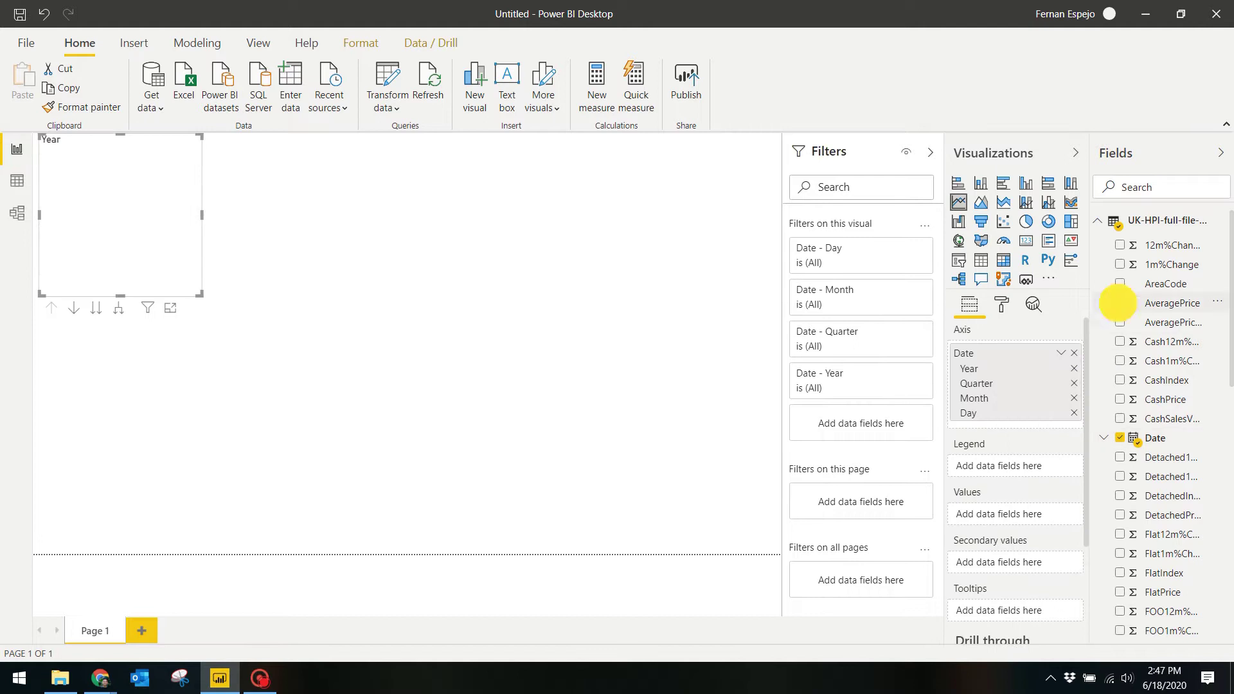
{"action": "left_click", "coordinate": [1120, 304]}
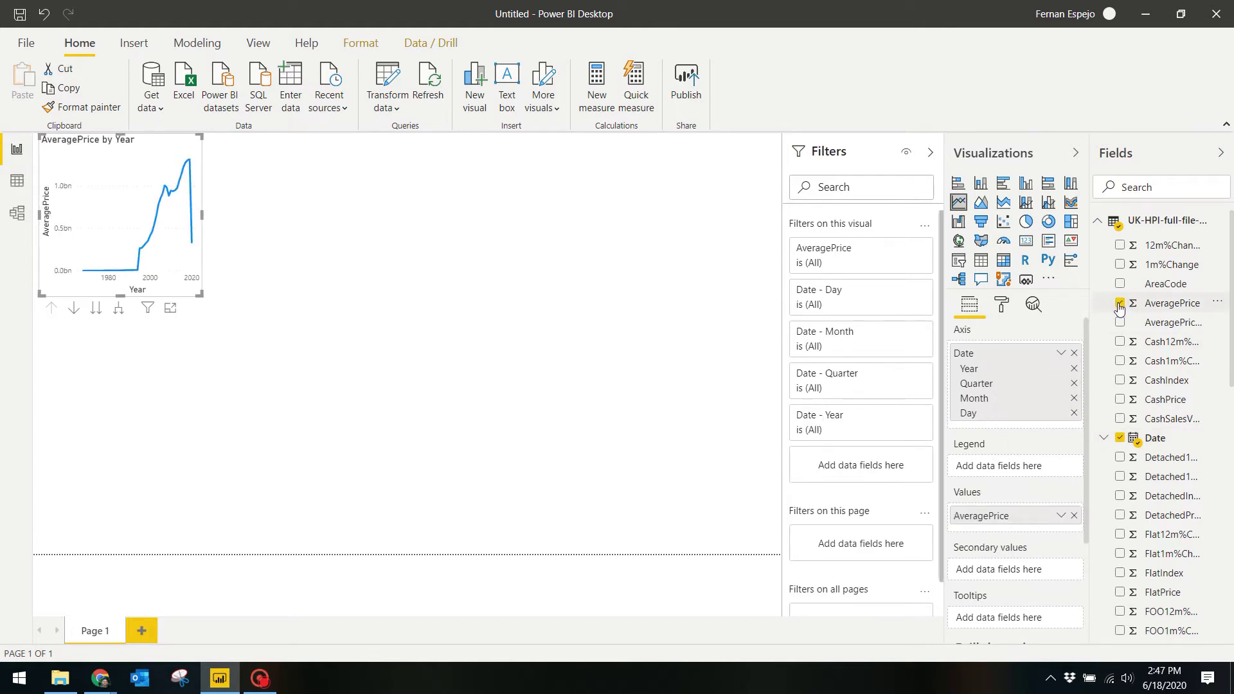
{"action": "left_click", "coordinate": [201, 296]}
{"action": "left_click_drag", "start_coordinate": [201, 295], "coordinate": [527, 514]}
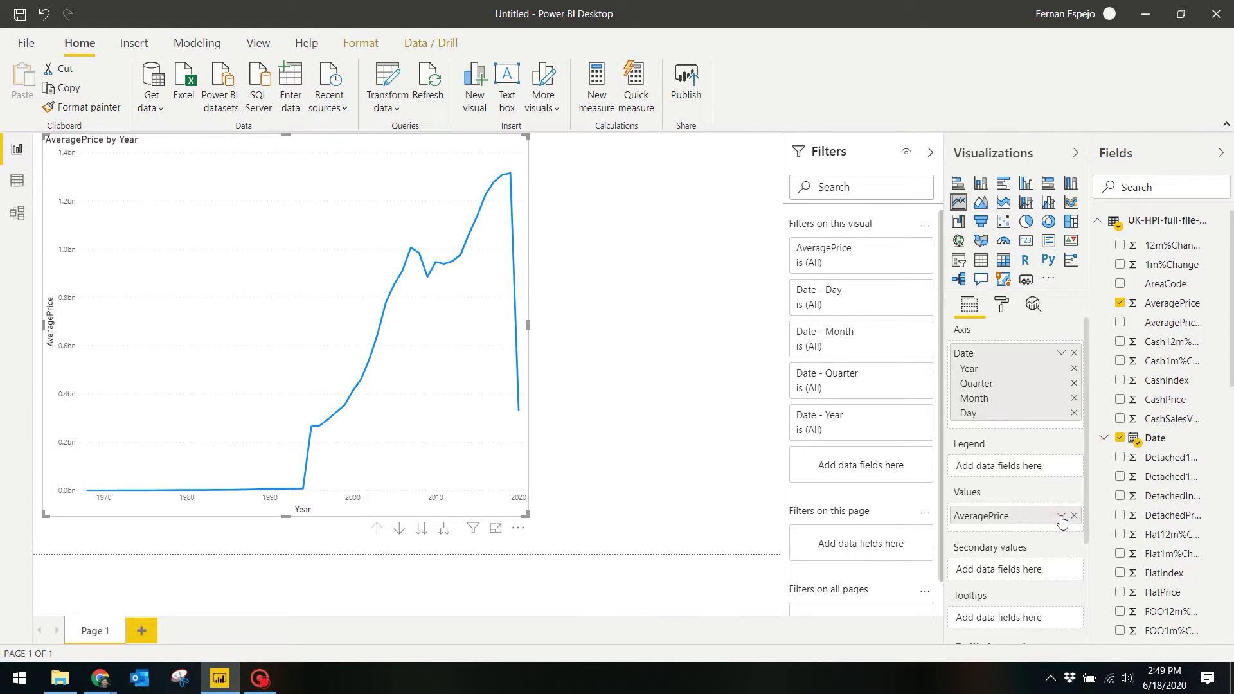
- Change the AveragePrice aggregation in the line chart from Sum to Average
{"action": "left_click", "coordinate": [1061, 516]}
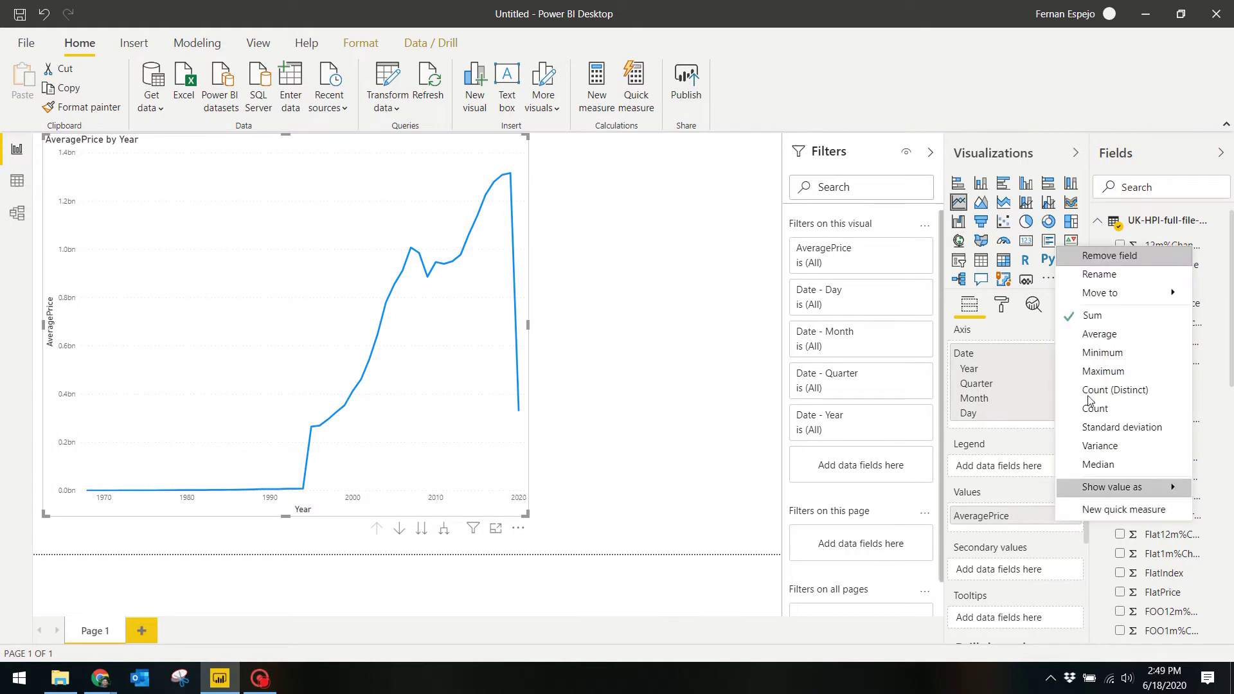
{"action": "left_click", "coordinate": [1103, 338]}
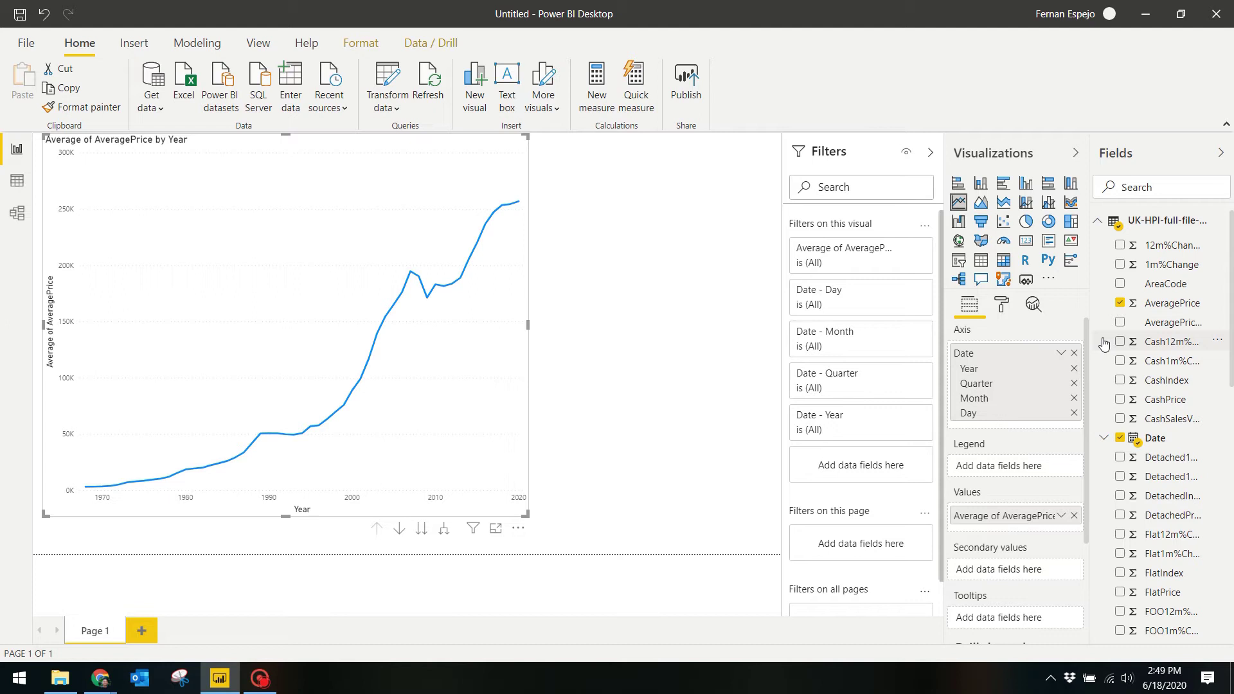
{"action": "mouse_move", "coordinate": [416, 331]}
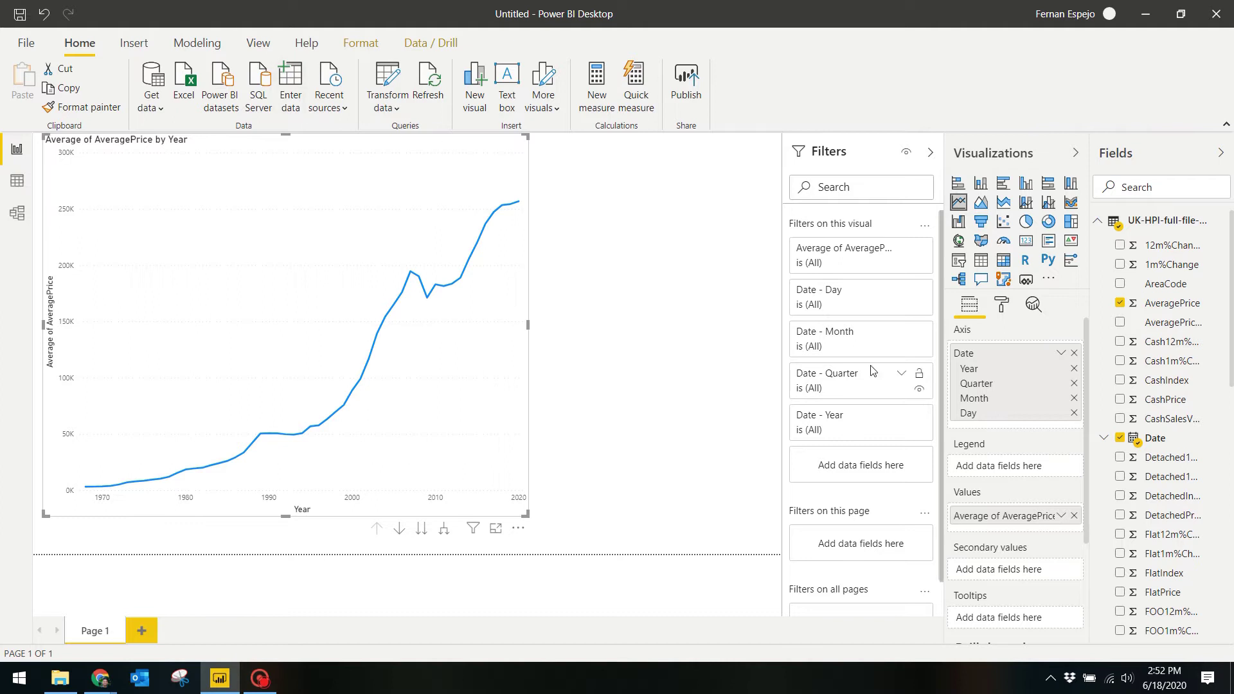
- Use plain Date on the axis and apply a relative date filter for the last 12 months
{"action": "left_click", "coordinate": [1061, 356]}
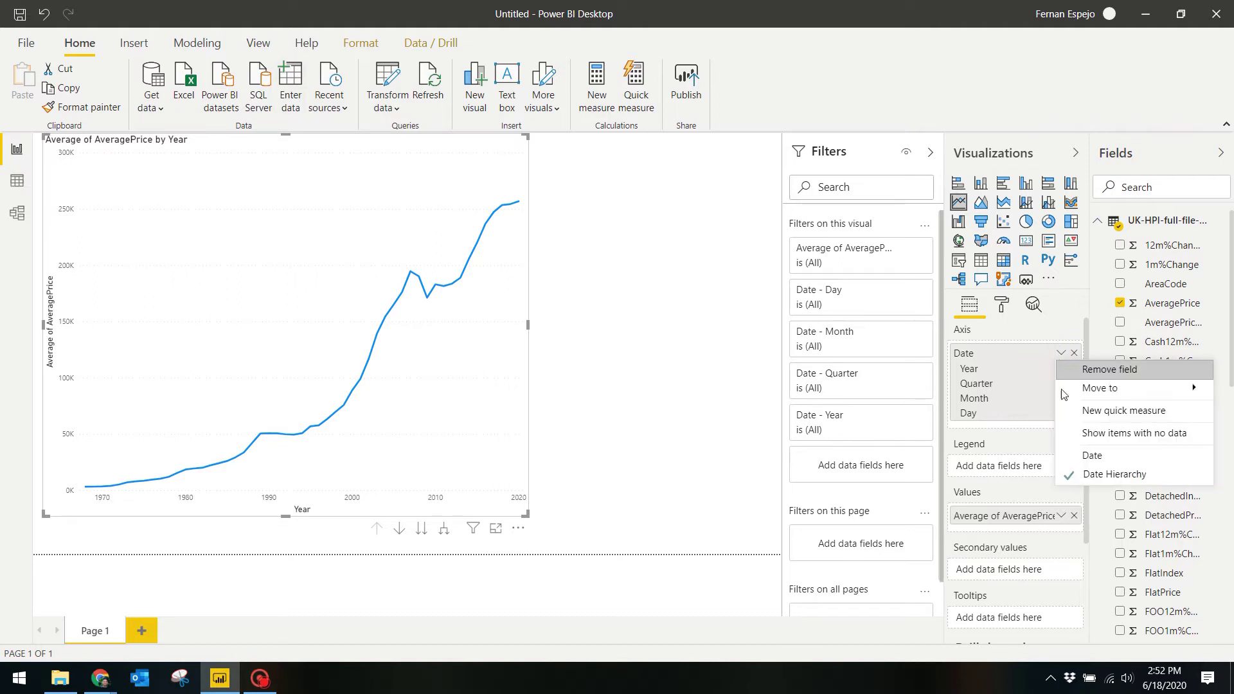
{"action": "left_click", "coordinate": [1078, 455]}
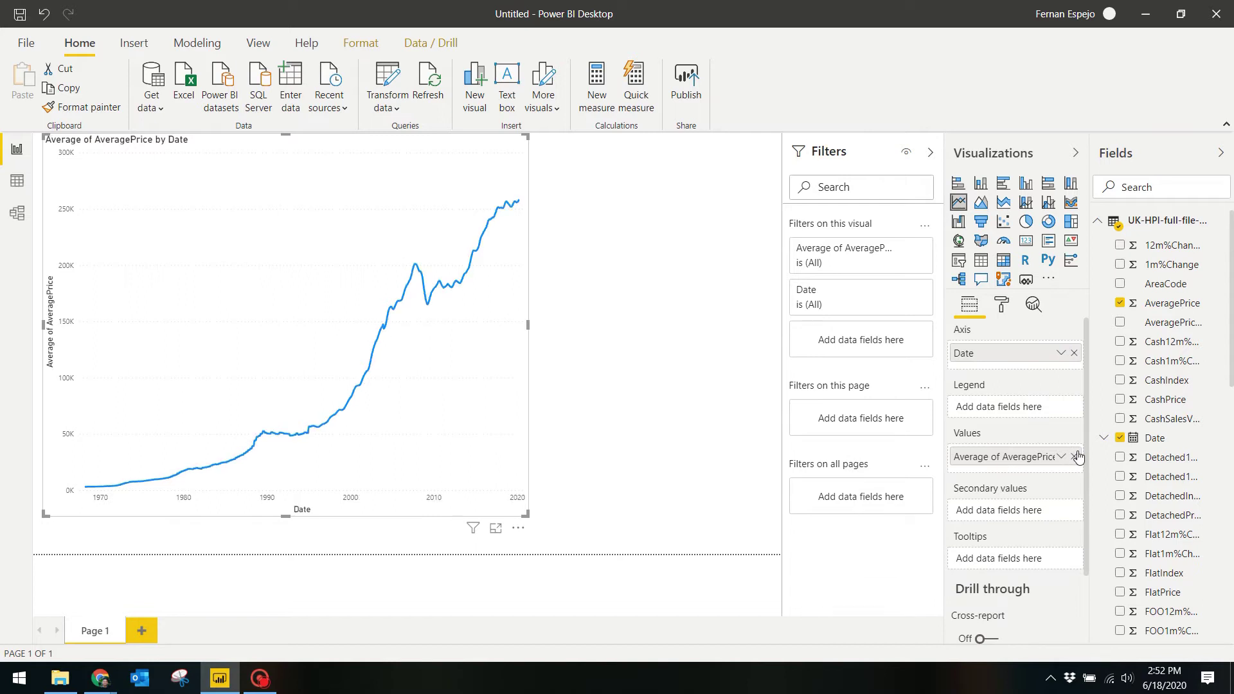
{"action": "left_click", "coordinate": [901, 293]}
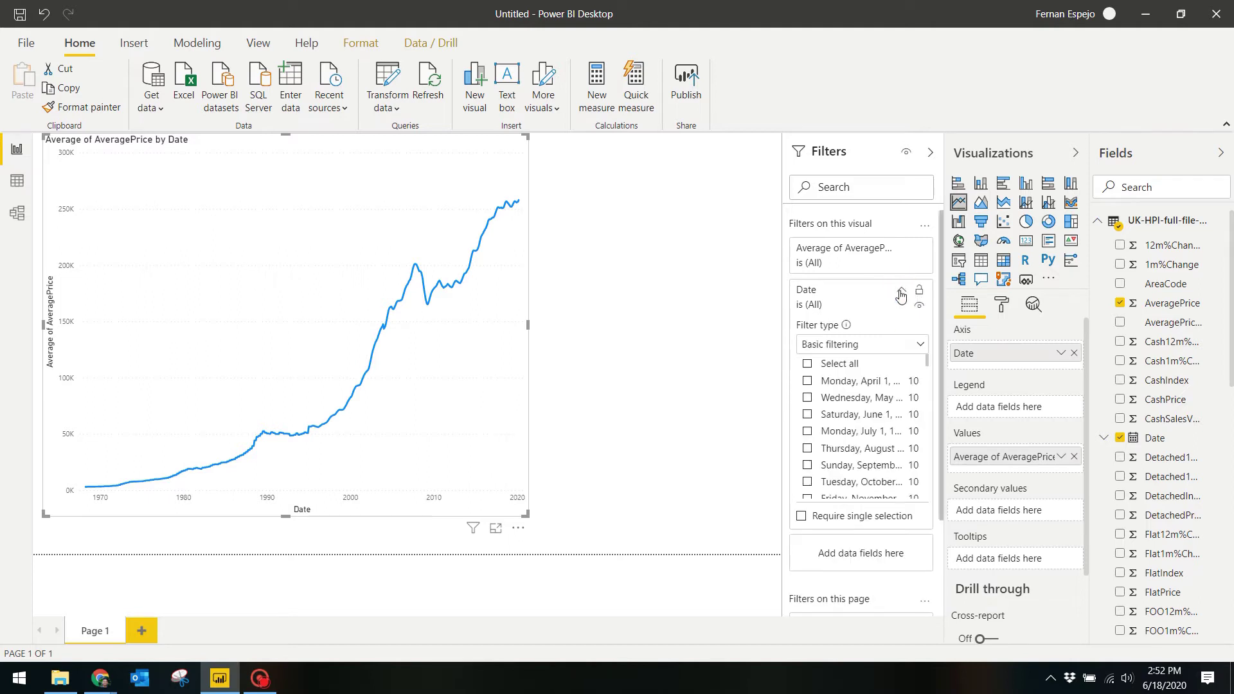
{"action": "left_click", "coordinate": [884, 347]}
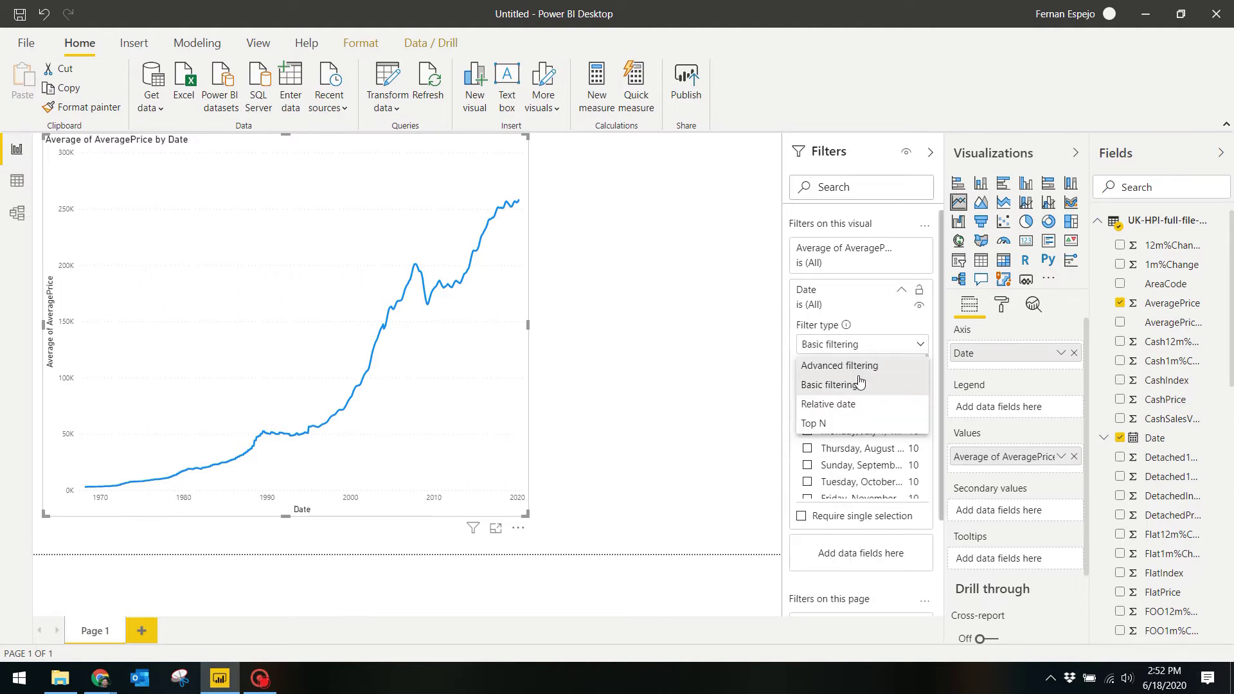
{"action": "left_click", "coordinate": [855, 403]}
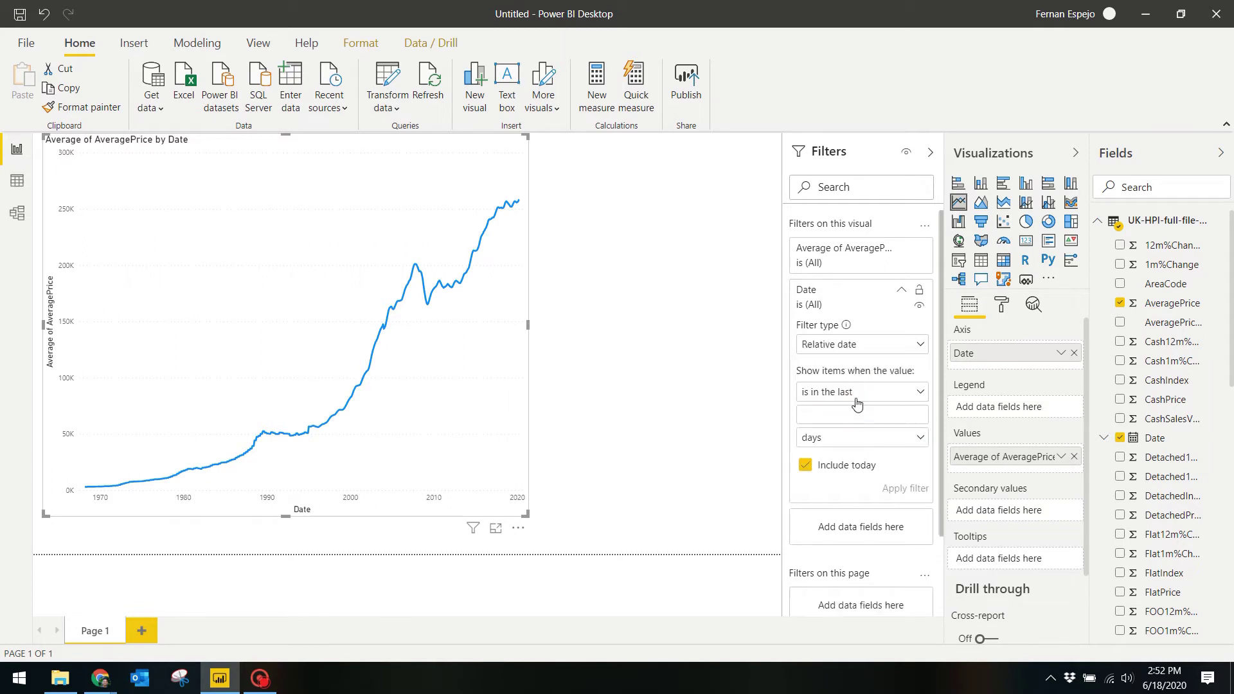
{"action": "left_click", "coordinate": [848, 413]}
{"action": "type", "text": "12"}
{"action": "left_click", "coordinate": [834, 438]}
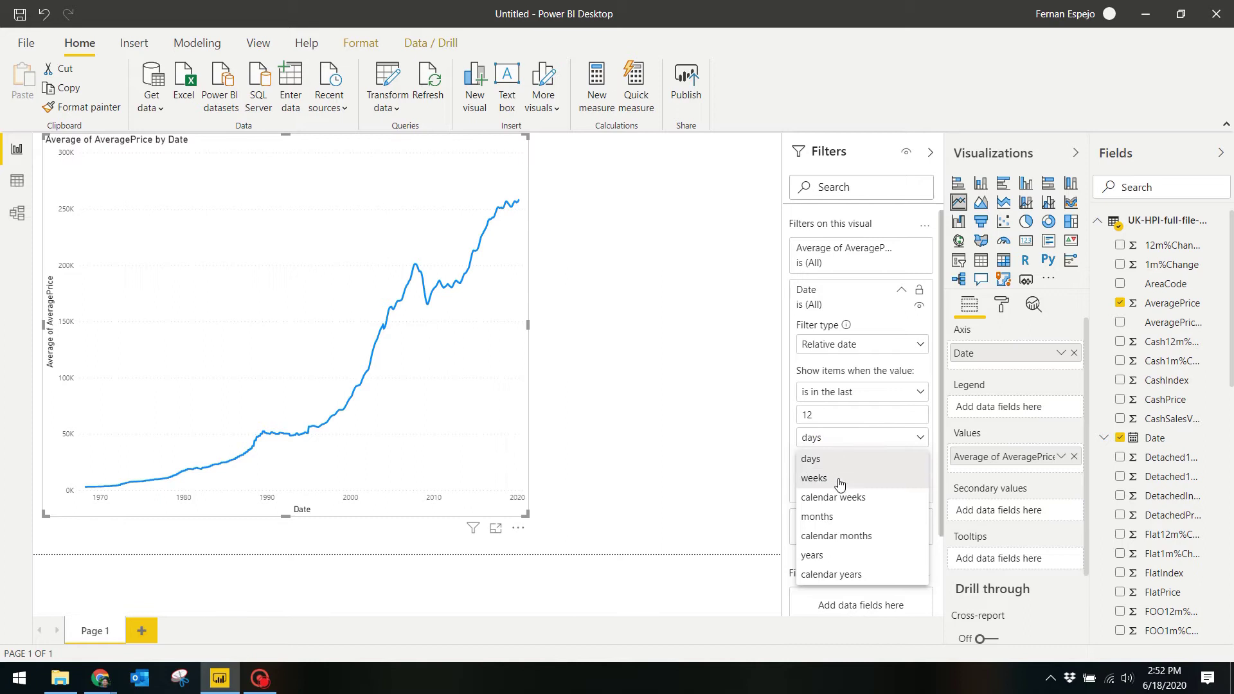
{"action": "left_click", "coordinate": [836, 518]}
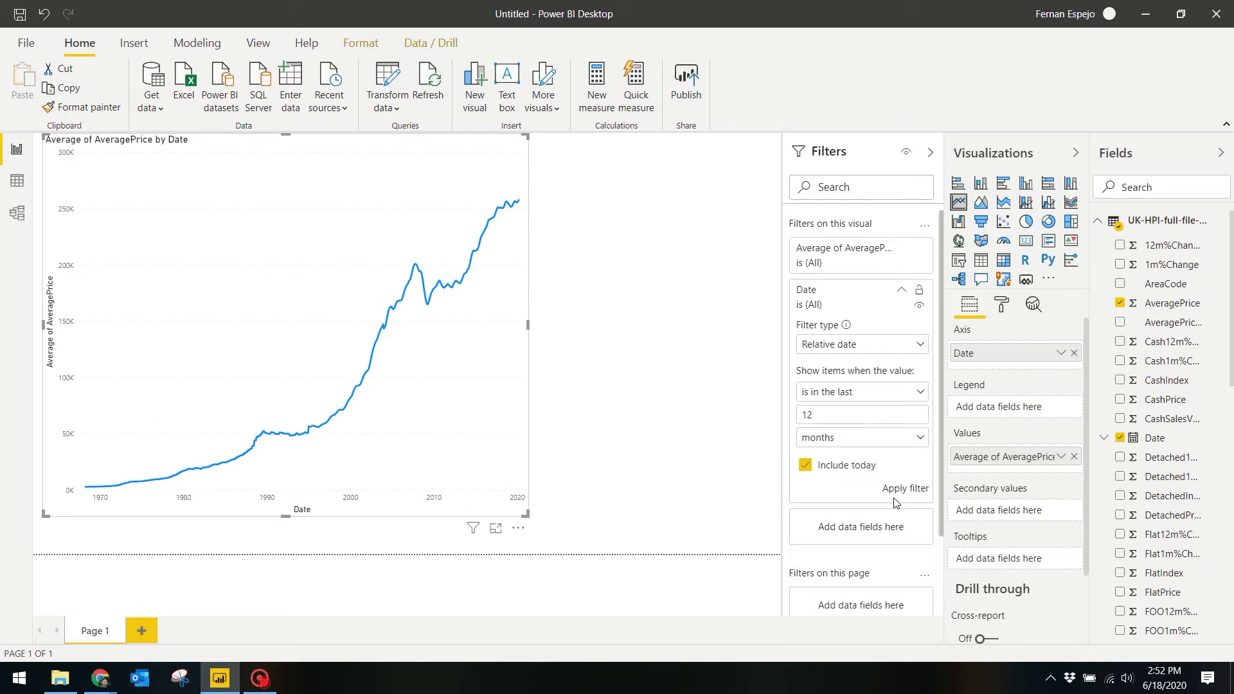
{"action": "left_click", "coordinate": [898, 491]}
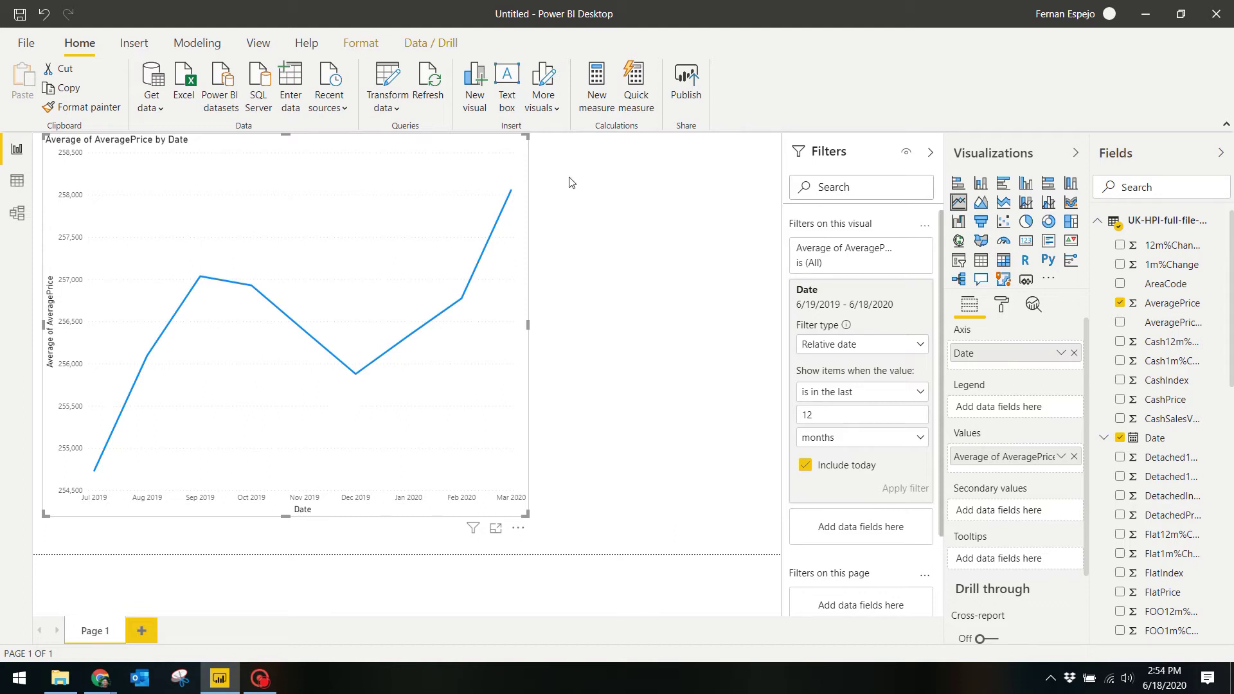
- Set the line chart's title to 'UK Average House Prices'
{"action": "left_click", "coordinate": [1001, 308]}
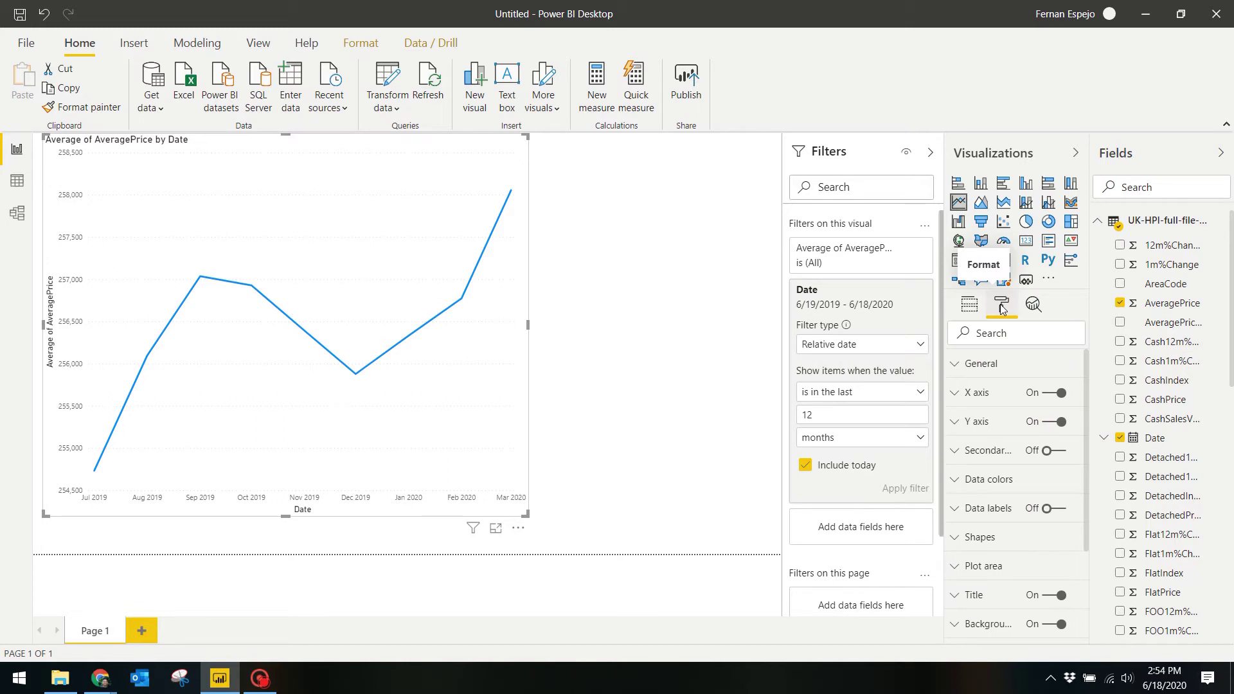
{"action": "left_click", "coordinate": [974, 595]}
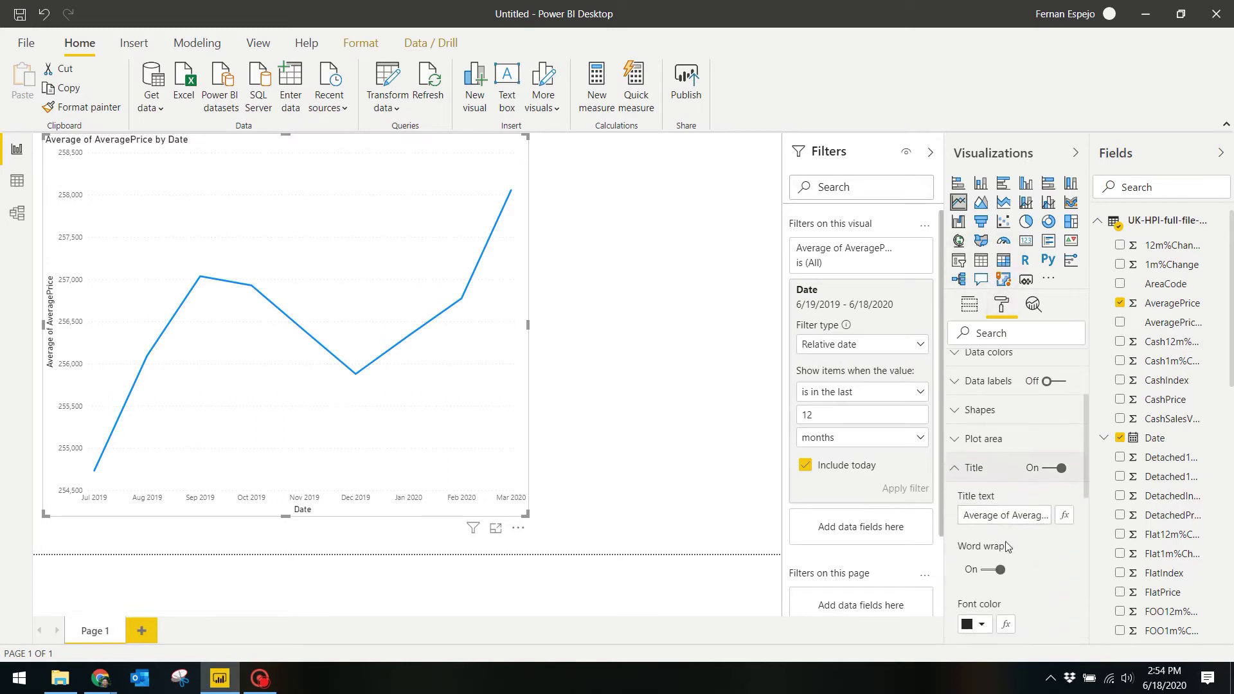
{"action": "triple_click", "coordinate": [1002, 515]}
{"action": "type", "text": "UK Average House Prices"}
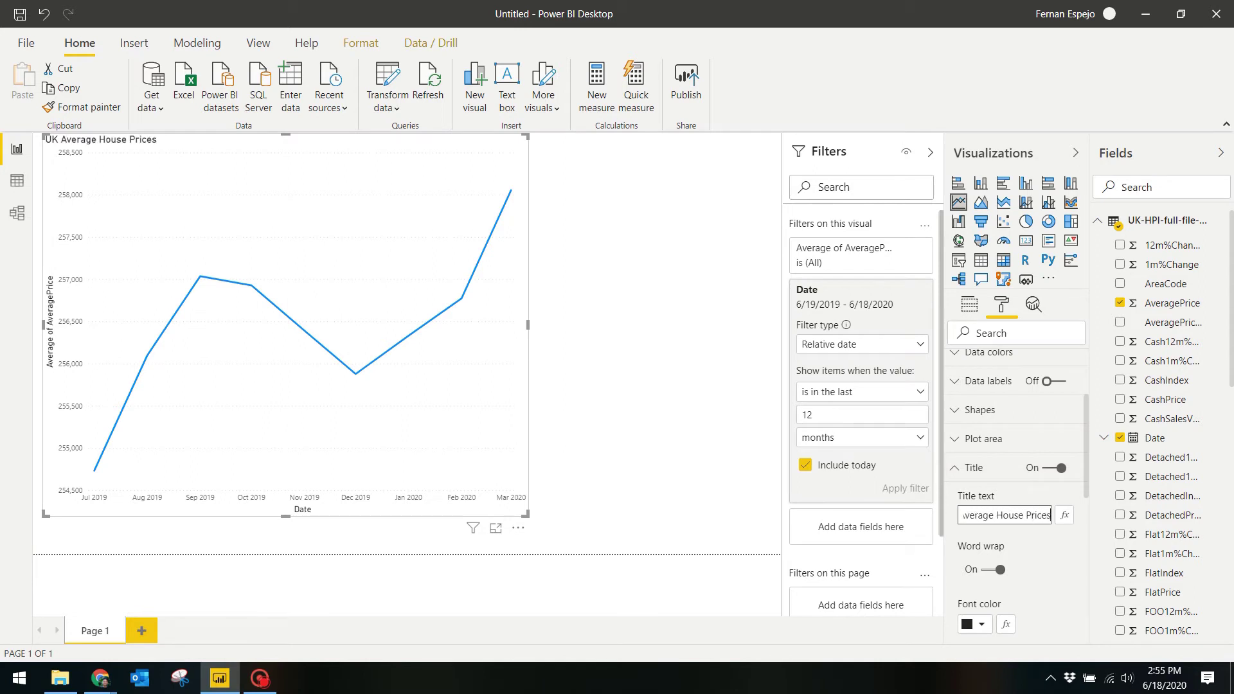
- Turn off both the X axis and Y axis titles
{"action": "scroll", "coordinate": [993, 450], "scroll_direction": "up", "scroll_amount": 5}
{"action": "scroll", "coordinate": [993, 450], "scroll_direction": "down", "scroll_amount": 3}
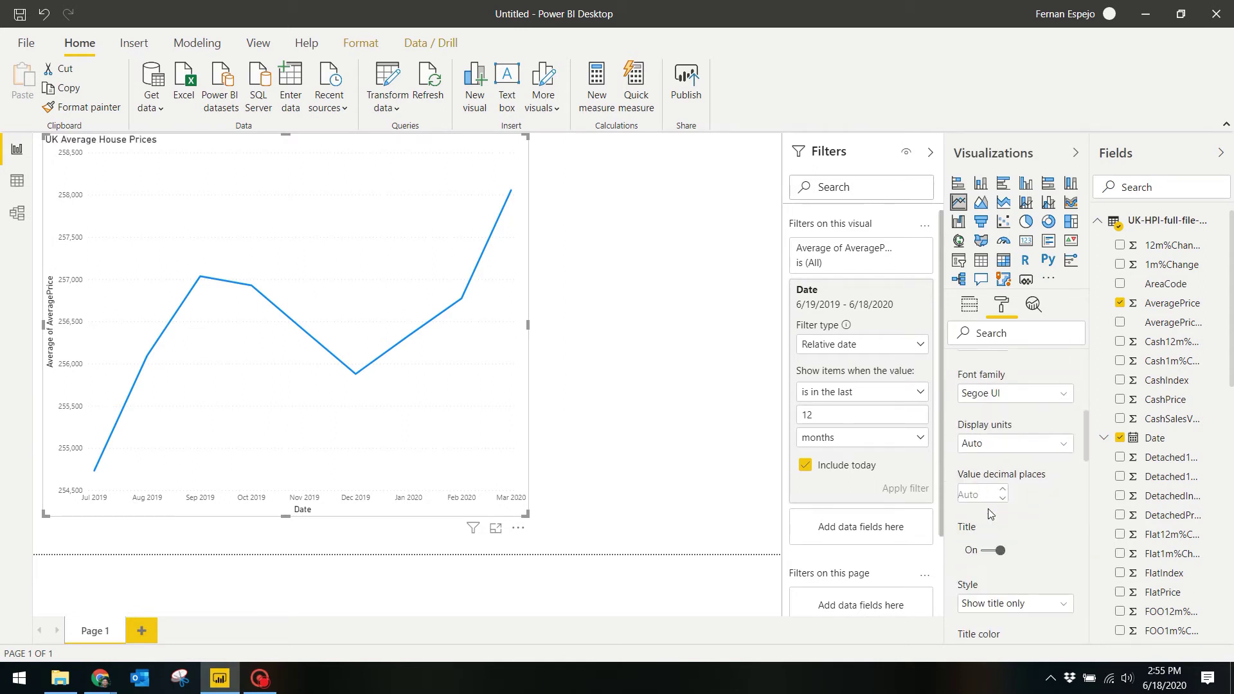
{"action": "left_click", "coordinate": [993, 552]}
{"action": "scroll", "coordinate": [977, 450], "scroll_direction": "up", "scroll_amount": 3}
{"action": "left_click", "coordinate": [964, 393]}
{"action": "left_click", "coordinate": [964, 416]}
{"action": "scroll", "coordinate": [974, 489], "scroll_direction": "down", "scroll_amount": 5}
{"action": "left_click", "coordinate": [993, 532]}
{"action": "scroll", "coordinate": [978, 488], "scroll_direction": "up", "scroll_amount": 3}
{"action": "left_click", "coordinate": [965, 416]}
- Make the chart line dark blue and move the chart lower on the page
{"action": "scroll", "coordinate": [977, 450], "scroll_direction": "down", "scroll_amount": 1}
{"action": "left_click", "coordinate": [964, 444]}
{"action": "left_click", "coordinate": [983, 493]}
{"action": "left_click", "coordinate": [986, 589]}
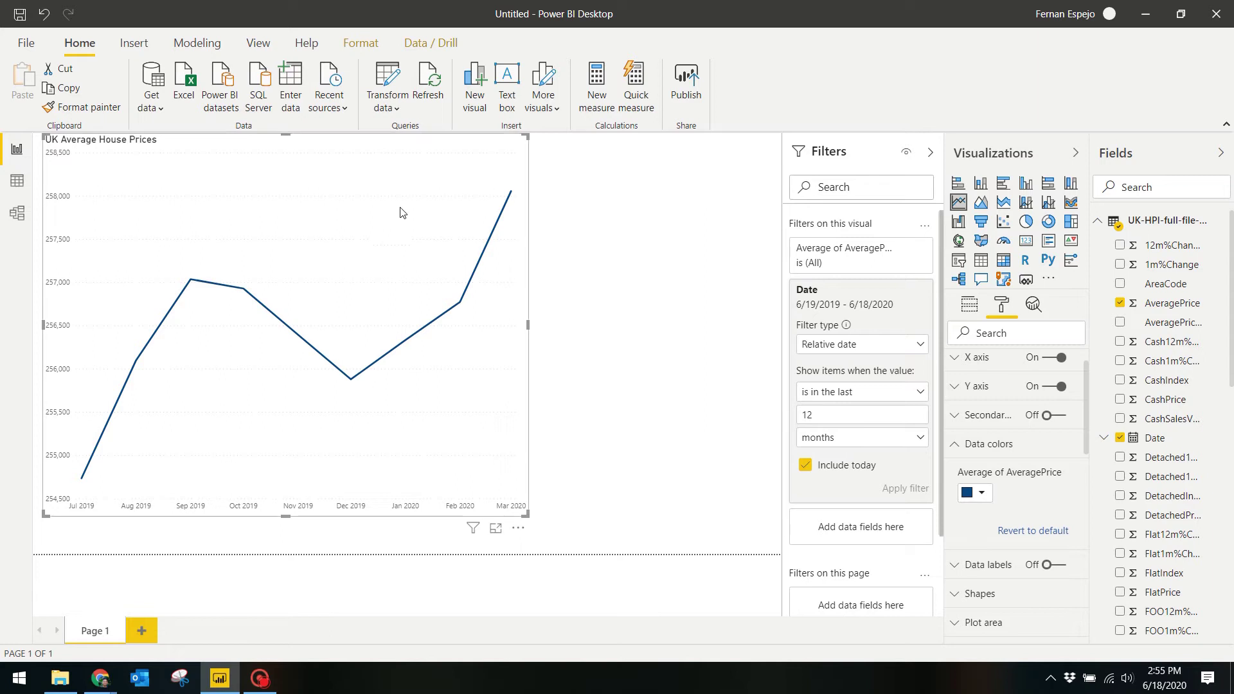
{"action": "left_click_drag", "start_coordinate": [309, 144], "coordinate": [283, 219]}
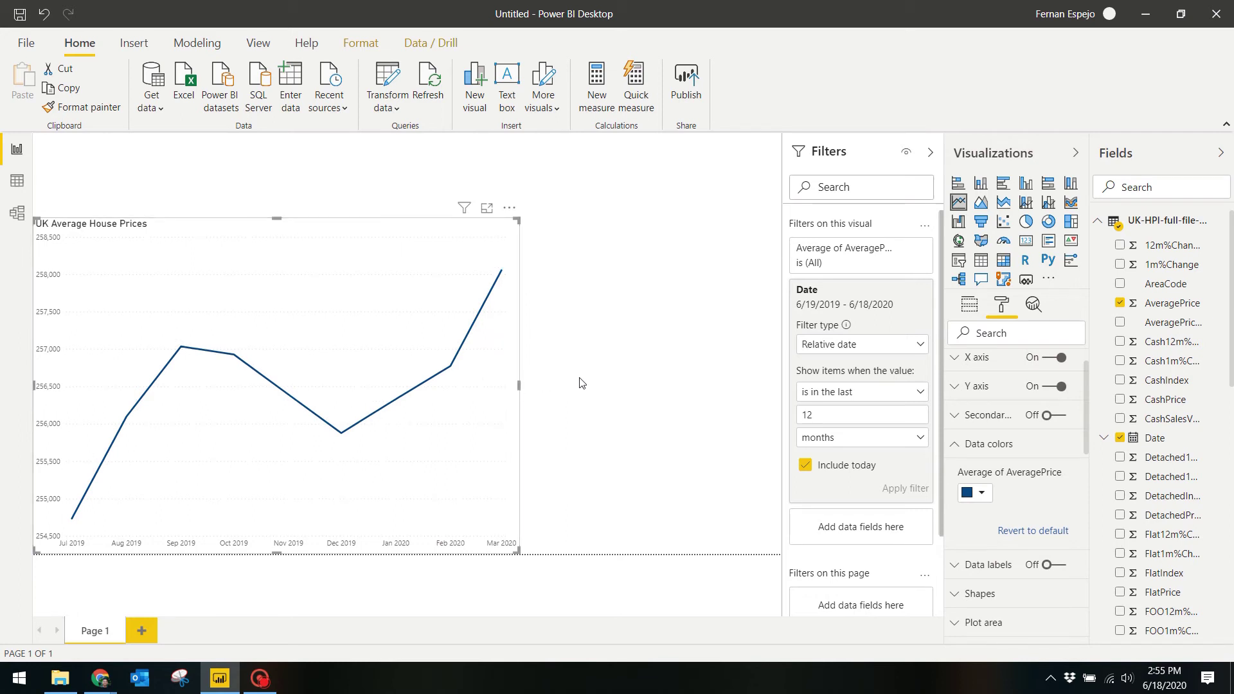
- Format the AveragePrice column as £ English (United Kingdom) currency
{"action": "left_click", "coordinate": [1174, 303]}
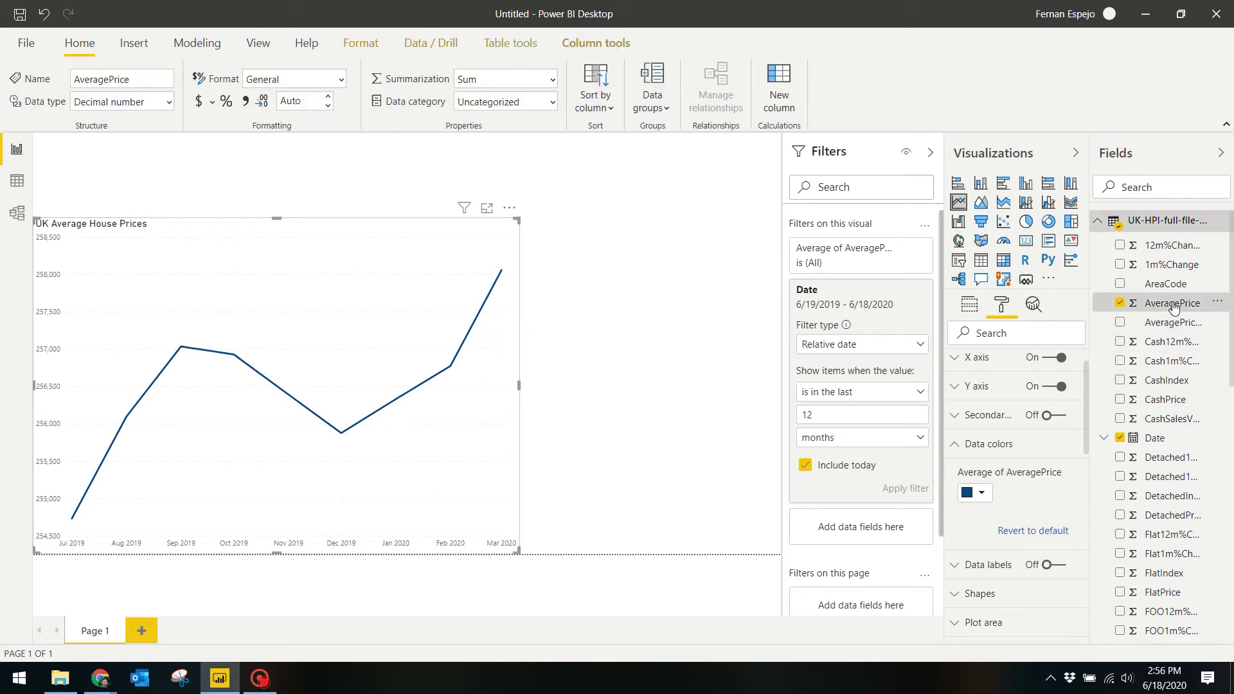
{"action": "left_click", "coordinate": [212, 101]}
{"action": "left_click", "coordinate": [230, 204]}
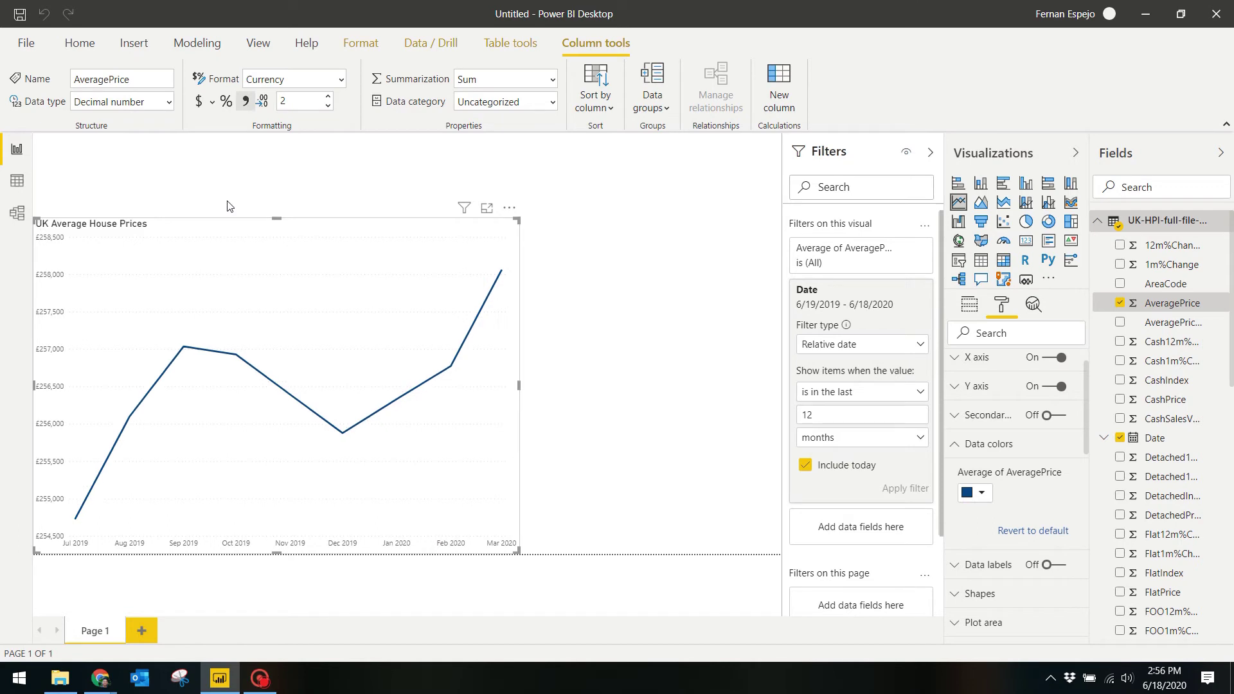
{"action": "left_click", "coordinate": [722, 380]}
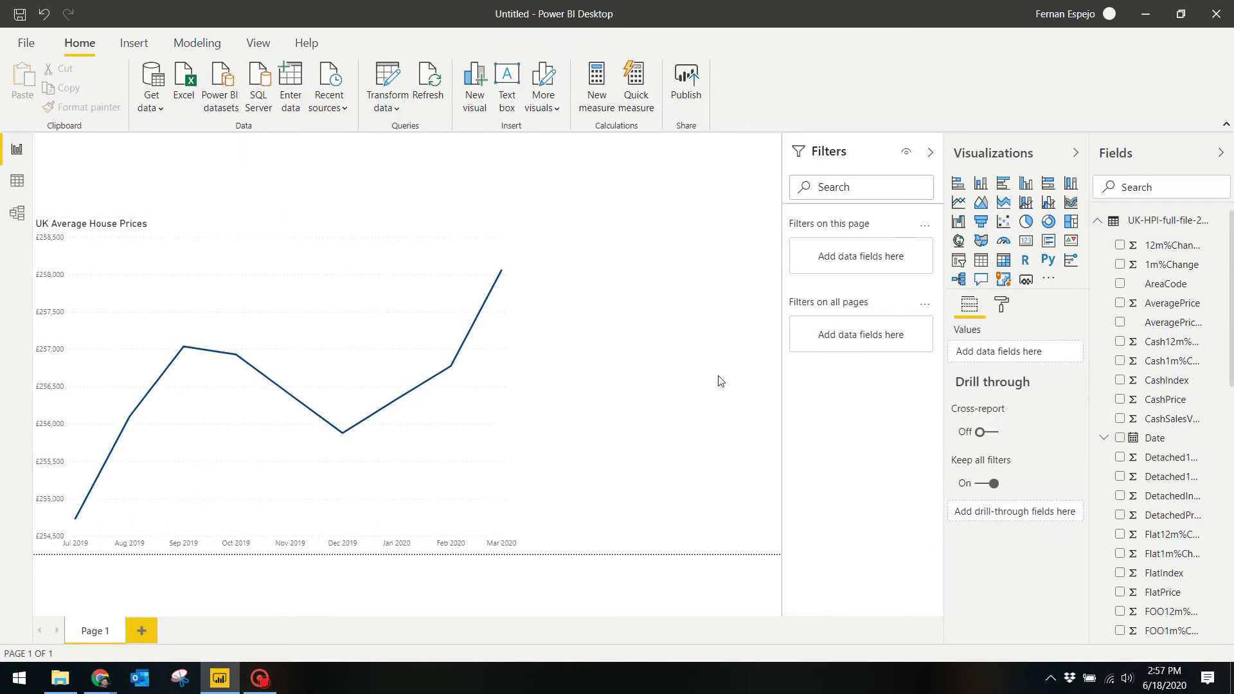
- Add a card visual showing the Average of AveragePrice, £159.42K
{"action": "left_click", "coordinate": [1026, 246]}
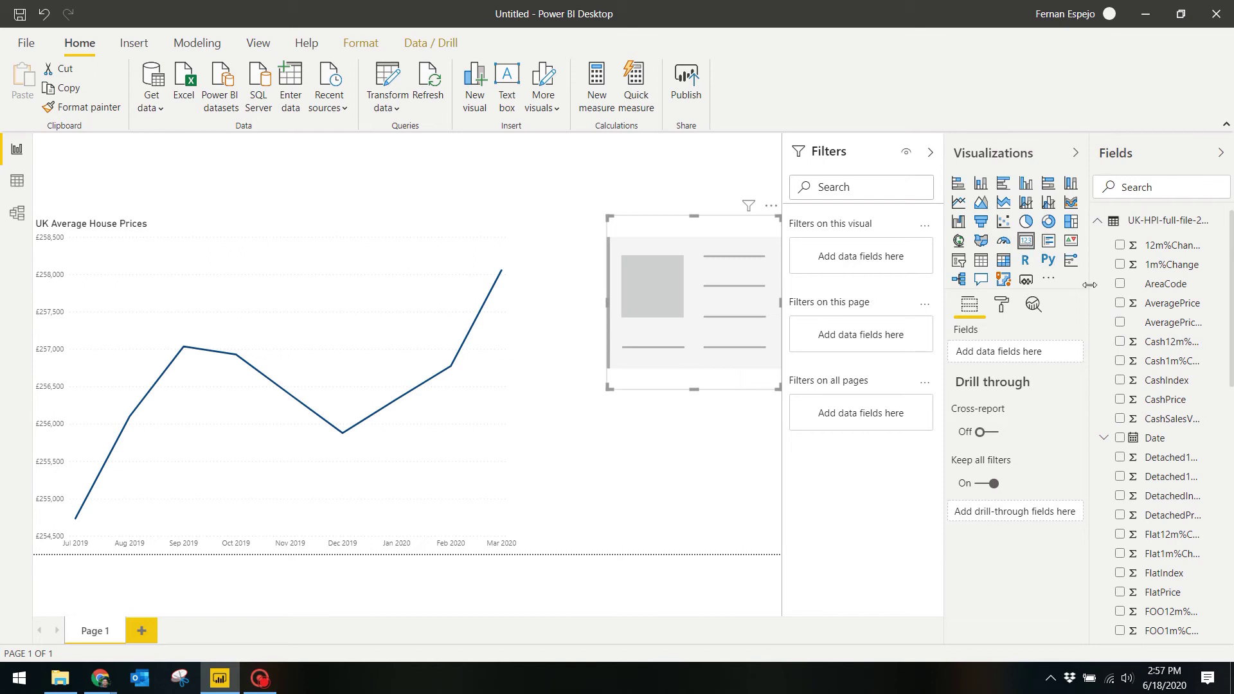
{"action": "left_click", "coordinate": [1120, 304]}
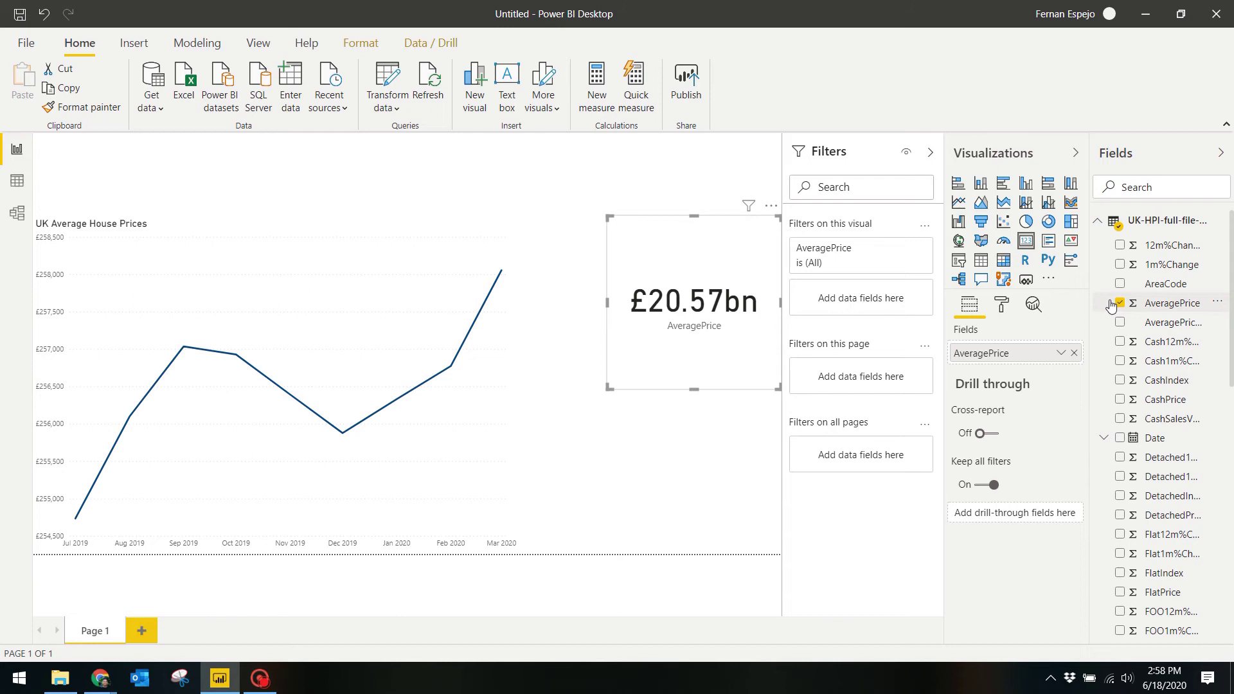
{"action": "left_click", "coordinate": [1061, 353]}
{"action": "left_click", "coordinate": [1093, 429]}
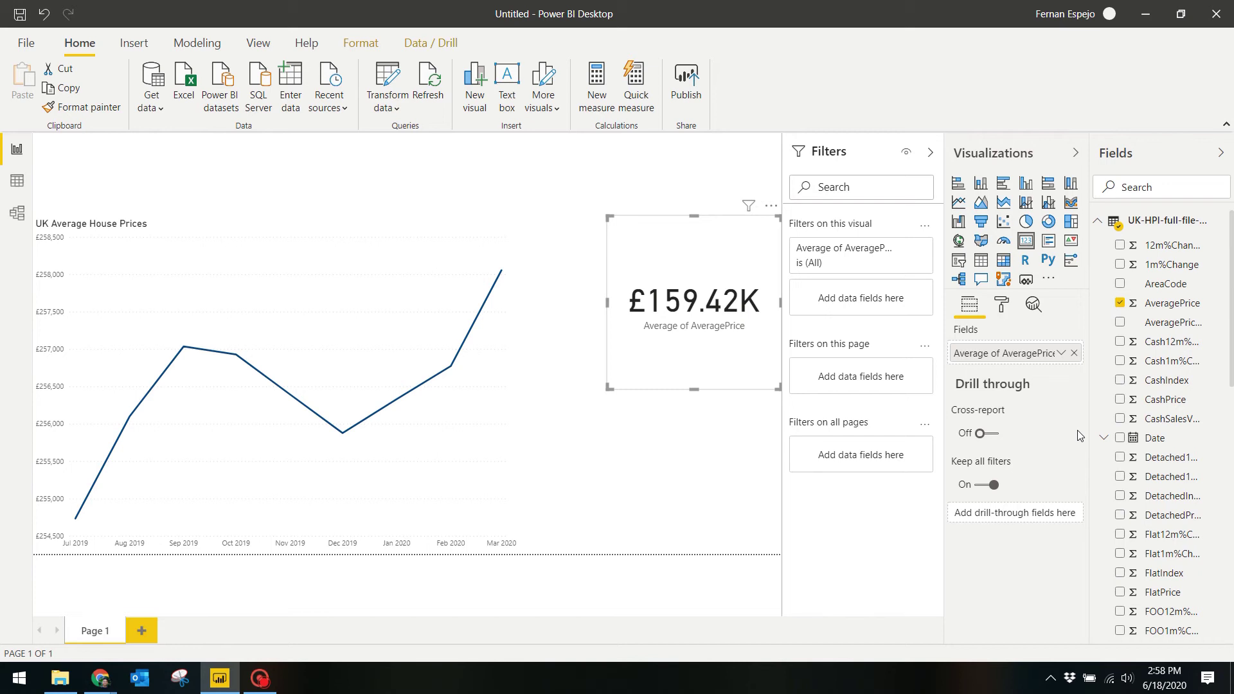
- Filter the card to the Top 1 Date by Latest Date, so it shows £258.06K
{"action": "left_click_drag", "start_coordinate": [1154, 437], "coordinate": [890, 296]}
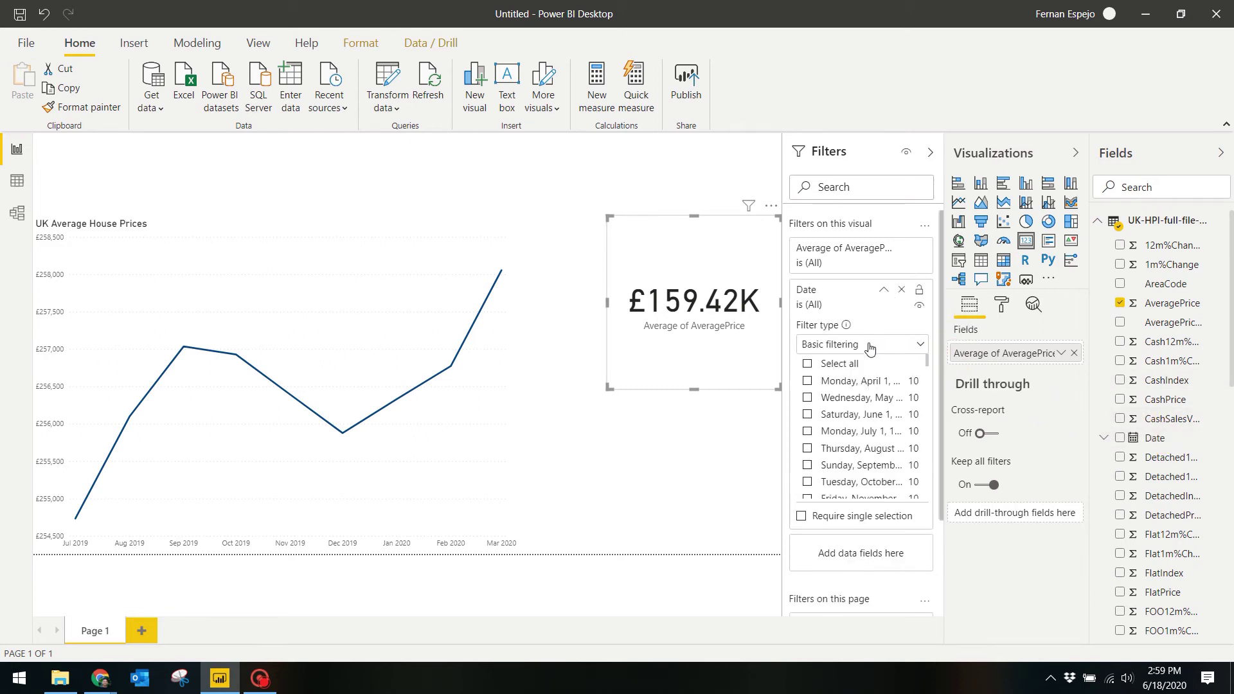
{"action": "left_click", "coordinate": [871, 347]}
{"action": "left_click", "coordinate": [861, 423]}
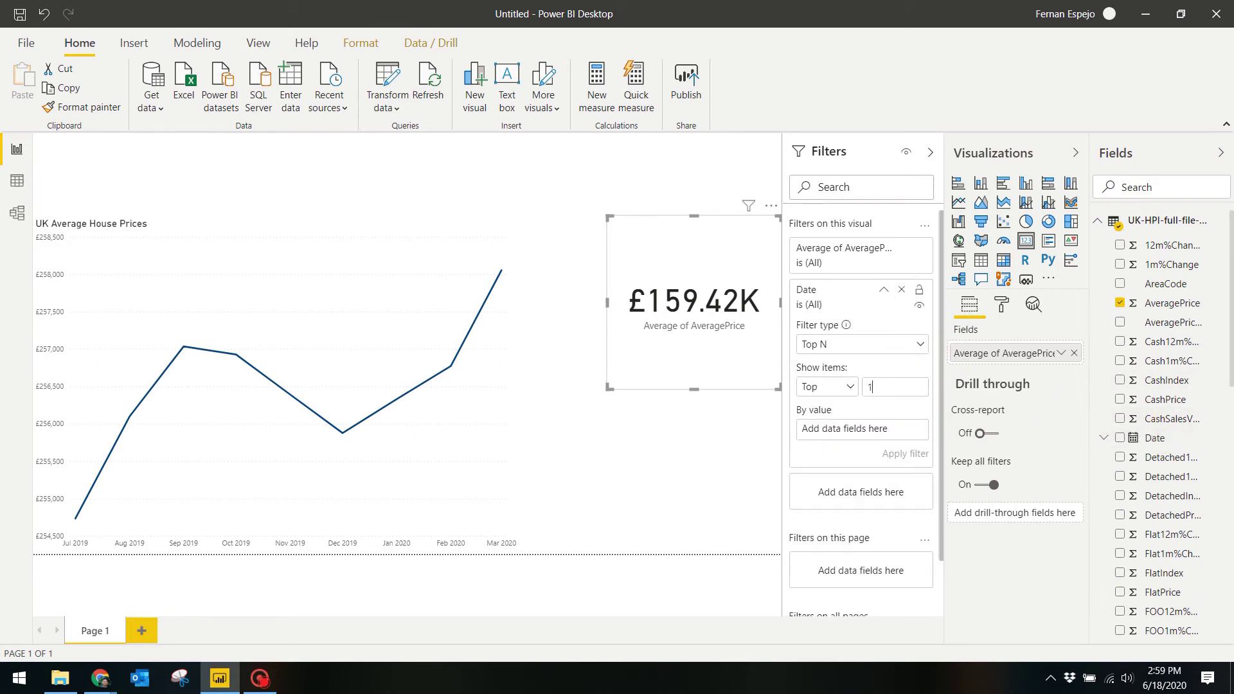
{"action": "left_click_drag", "start_coordinate": [954, 409], "coordinate": [893, 428]}
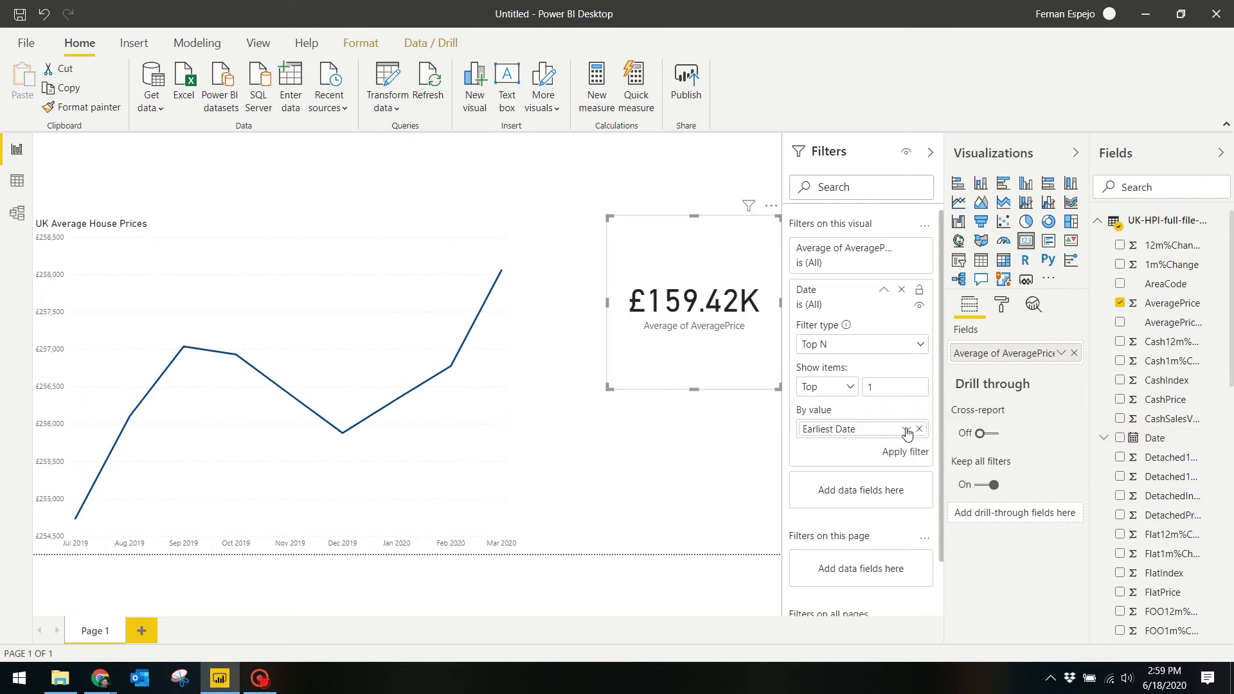
{"action": "left_click", "coordinate": [907, 431]}
{"action": "left_click", "coordinate": [941, 464]}
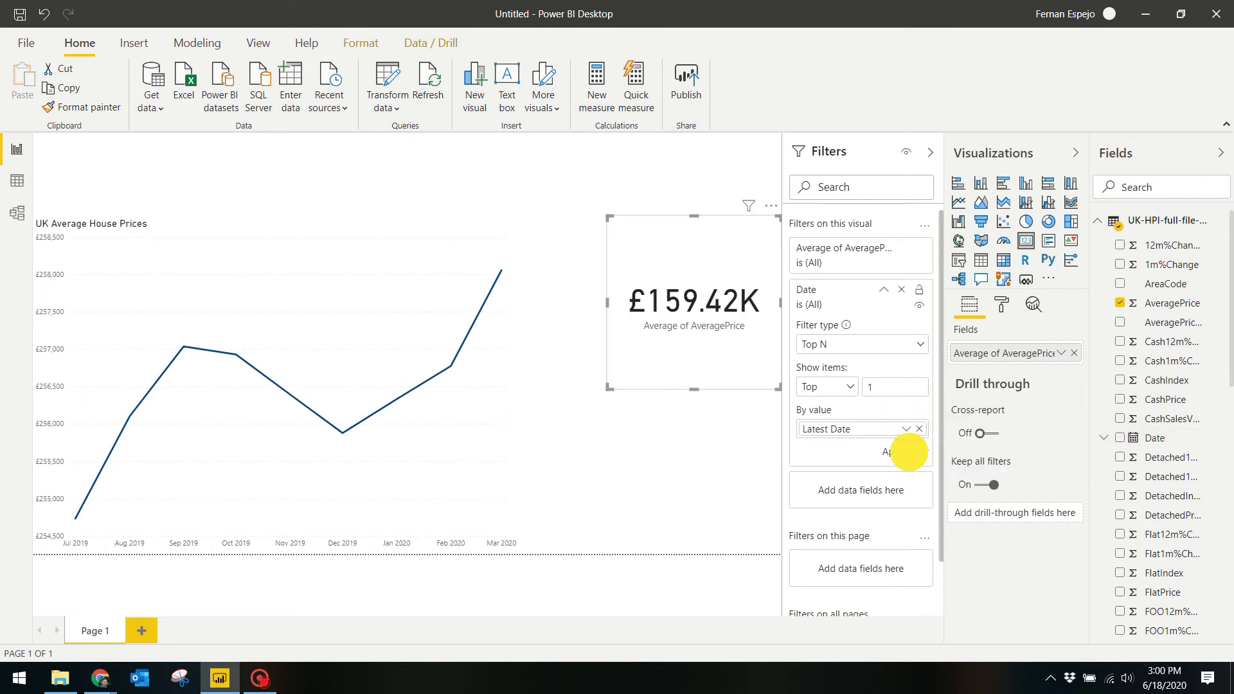
{"action": "left_click", "coordinate": [909, 454]}
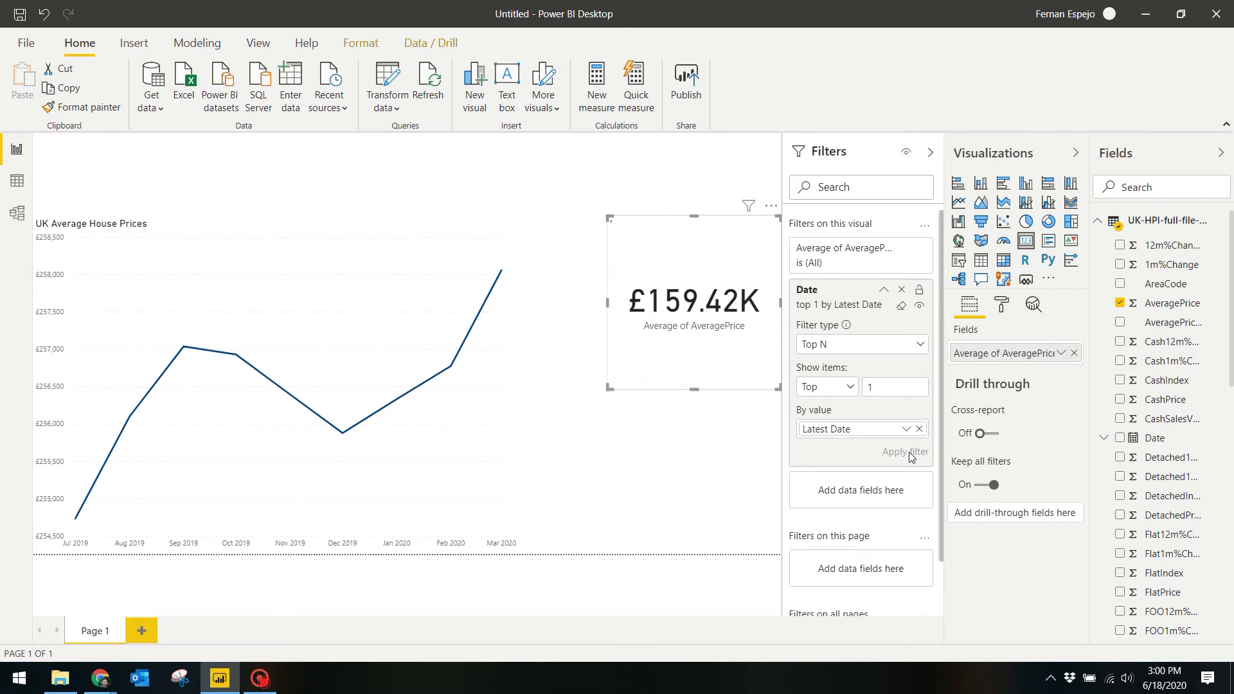
{"action": "left_click", "coordinate": [907, 452]}
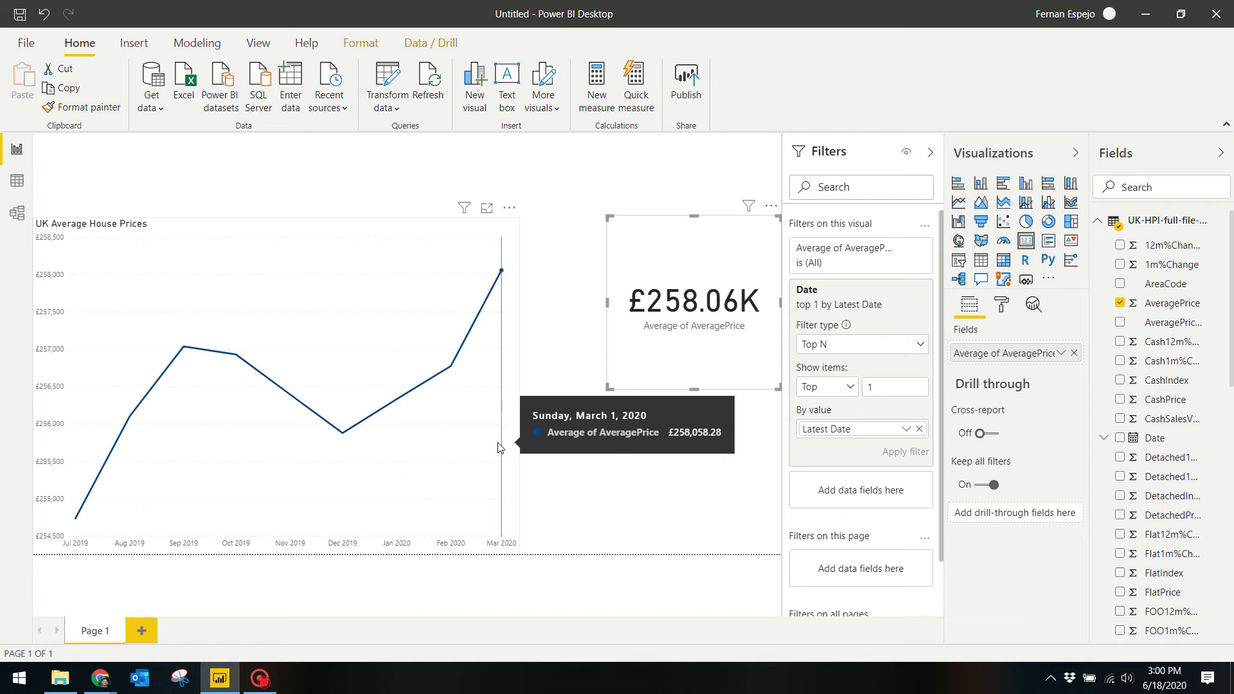
- Rename the card's field to 'Latest Average Price'
{"action": "left_click", "coordinate": [1062, 353]}
{"action": "left_click", "coordinate": [990, 394]}
{"action": "type", "text": "Latest Average Price"}
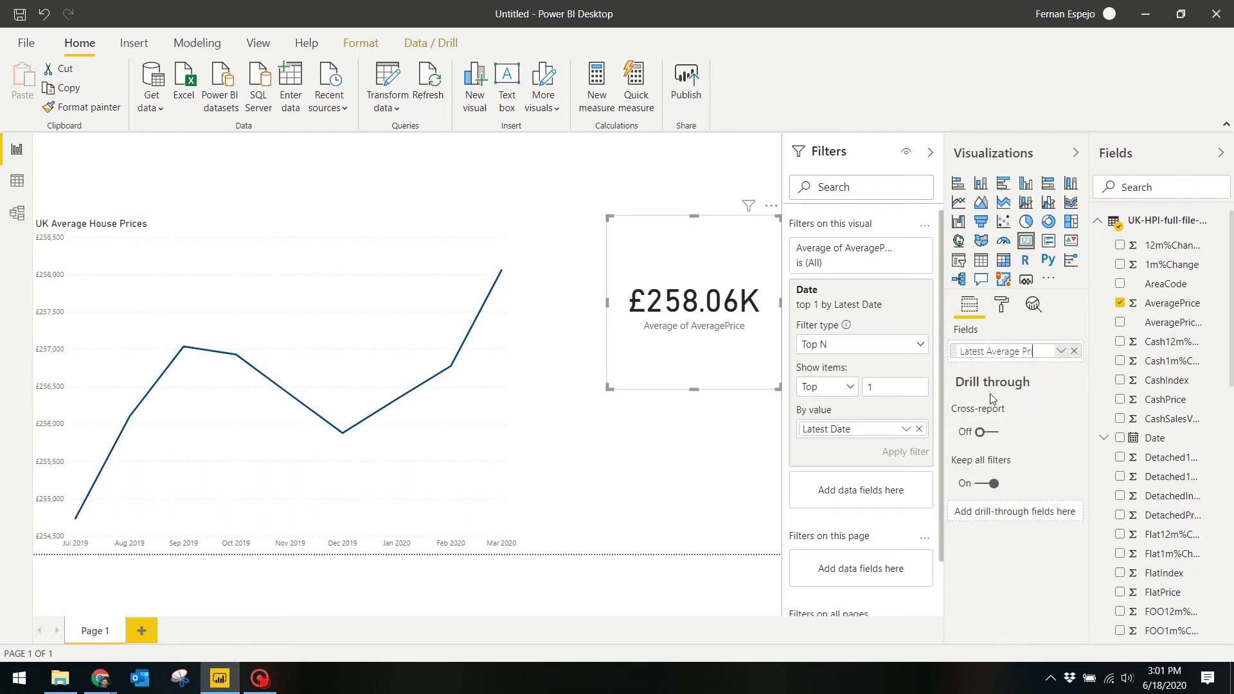
{"action": "key", "text": "Return"}
- Set the card's data label display units to None with 0 decimal places
{"action": "left_click", "coordinate": [1005, 308]}
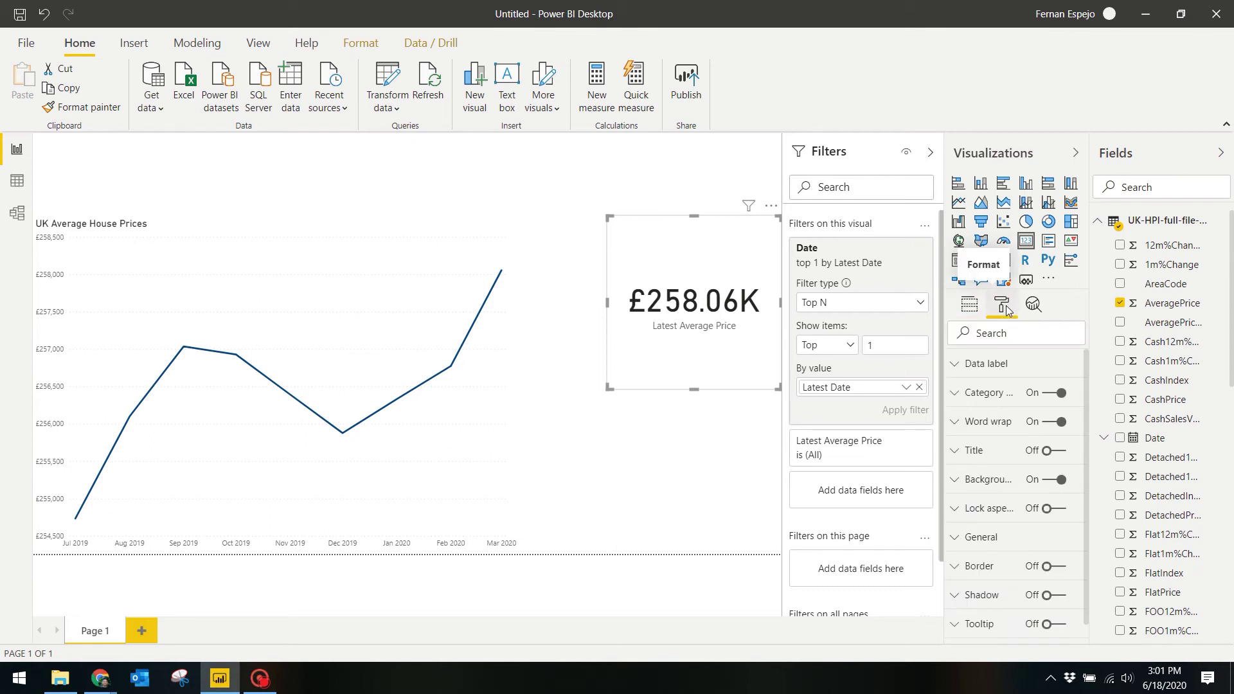
{"action": "left_click", "coordinate": [990, 365]}
{"action": "left_click", "coordinate": [995, 465]}
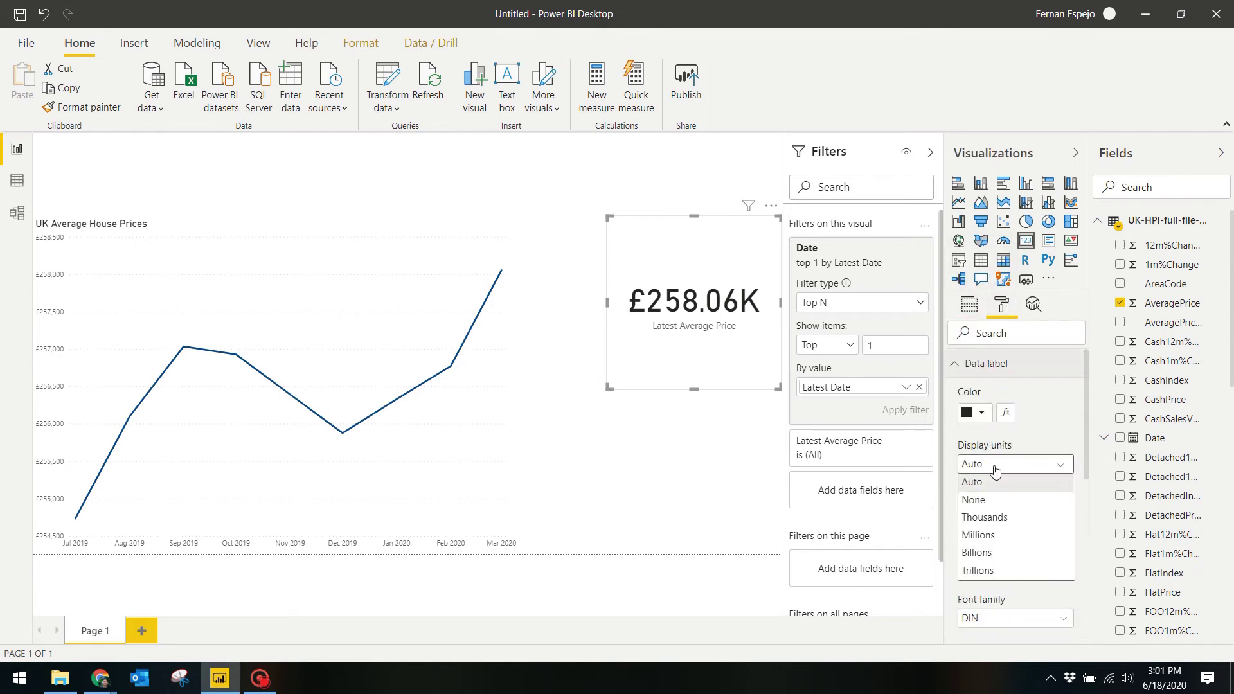
{"action": "left_click", "coordinate": [994, 499]}
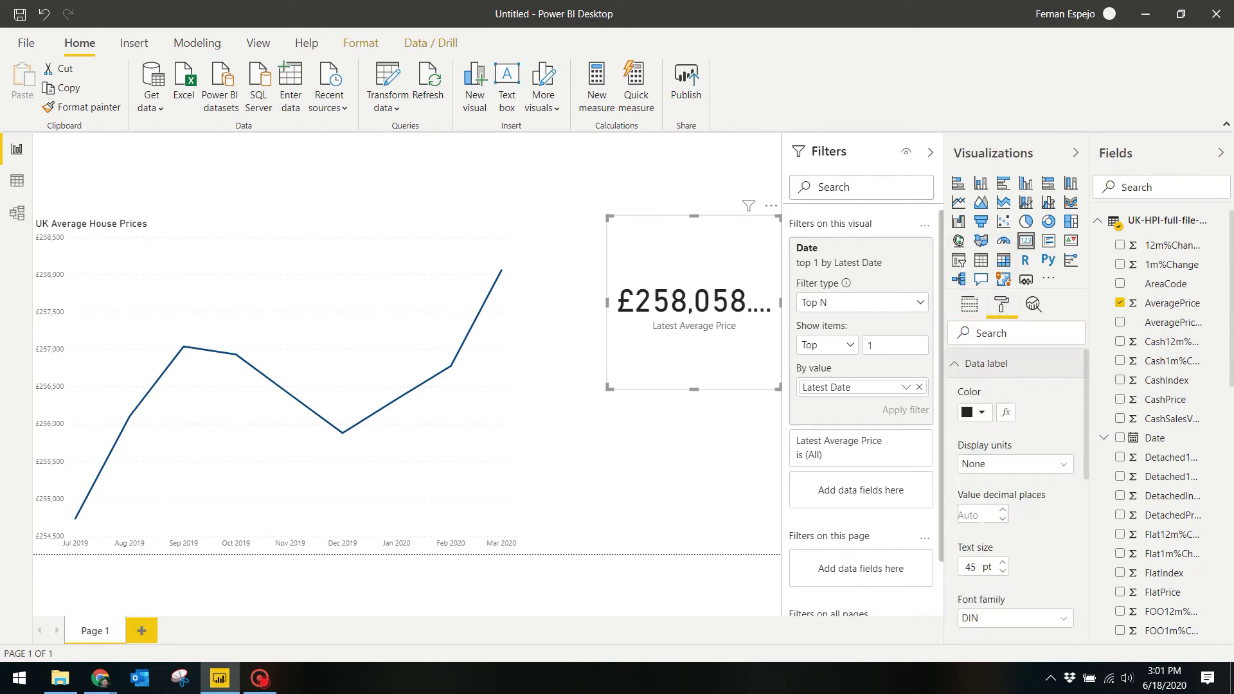
{"action": "left_click", "coordinate": [977, 515]}
{"action": "type", "text": "0"}
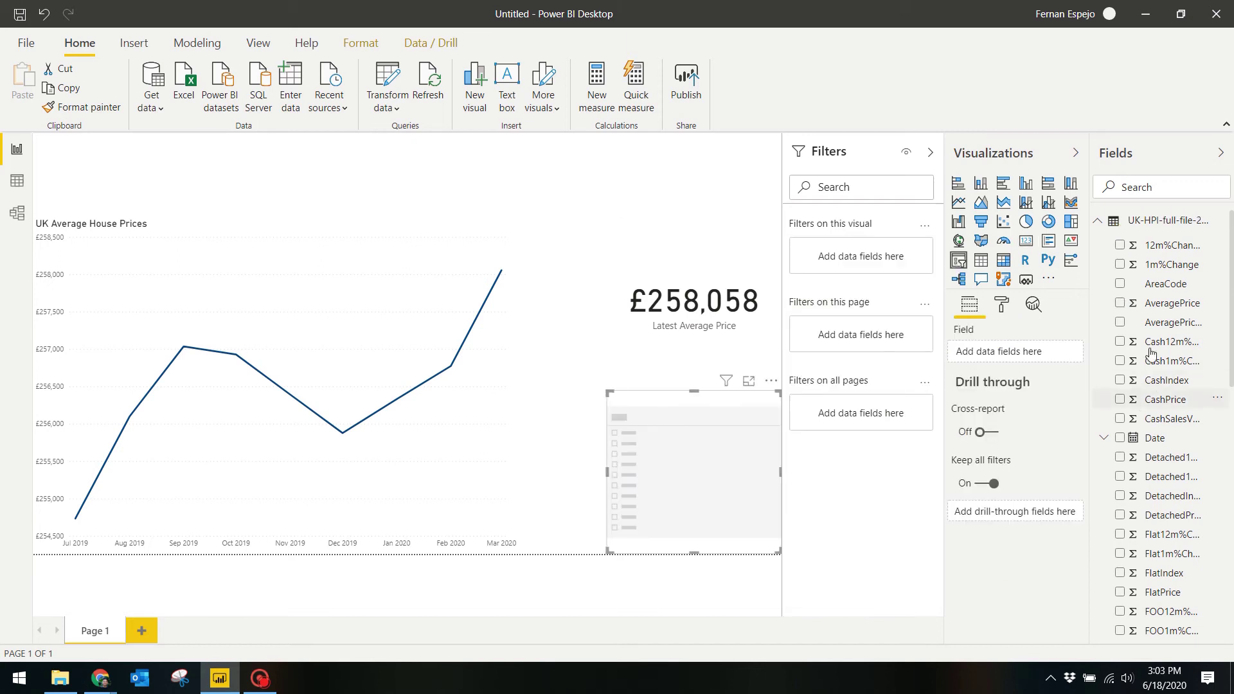
- Populate the slicer with RegionName values and scroll through its region list
{"action": "scroll", "coordinate": [1151, 354], "scroll_direction": "down", "scroll_amount": 6}
{"action": "scroll", "coordinate": [1150, 353], "scroll_direction": "down", "scroll_amount": 3}
{"action": "left_click", "coordinate": [1119, 506]}
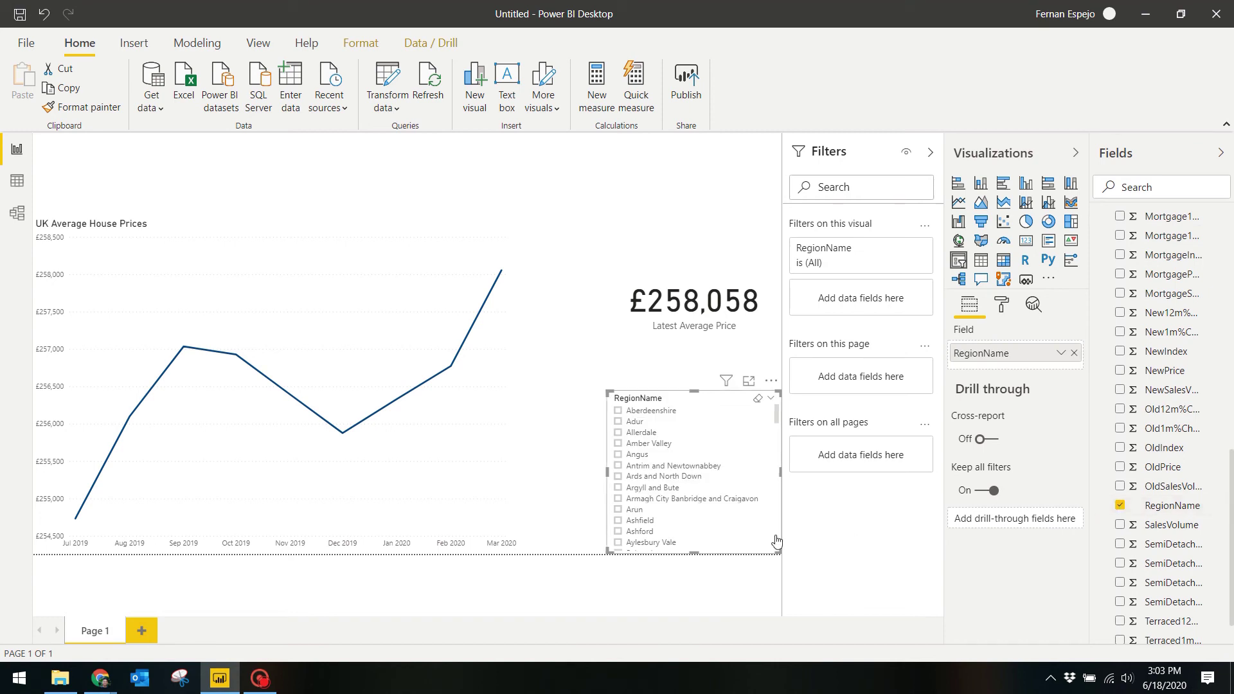
{"action": "scroll", "coordinate": [698, 527], "scroll_direction": "down", "scroll_amount": 10}
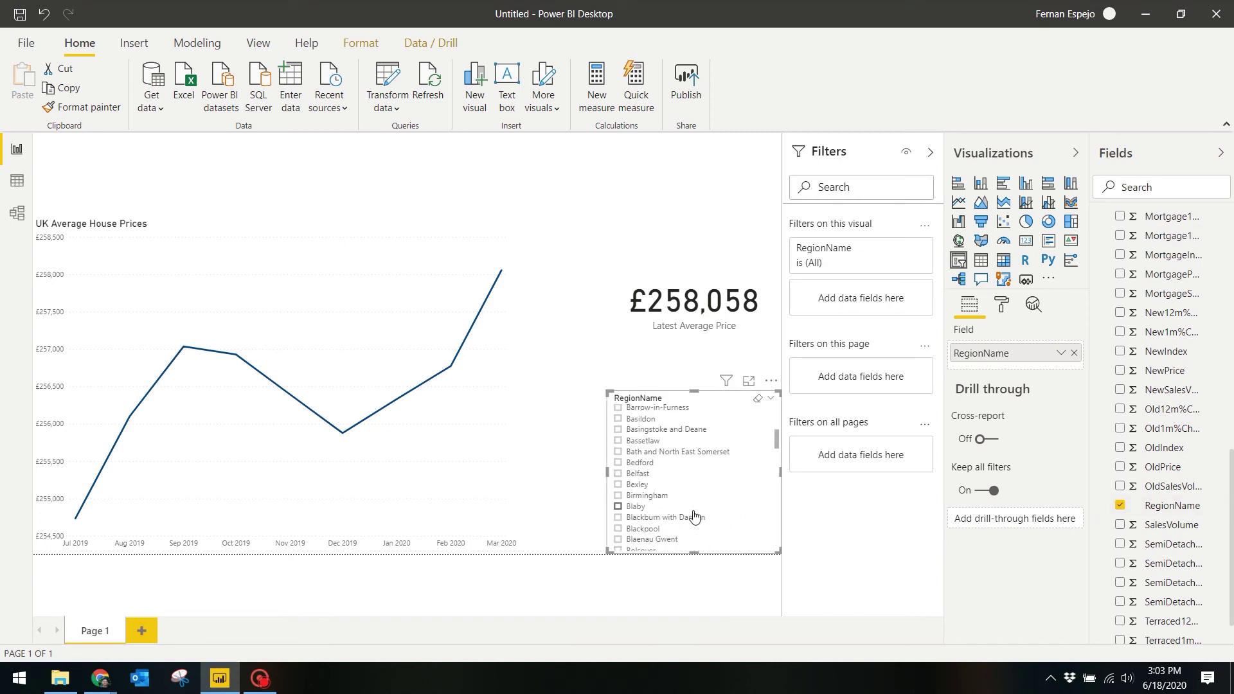
{"action": "scroll", "coordinate": [694, 517], "scroll_direction": "down", "scroll_amount": 10}
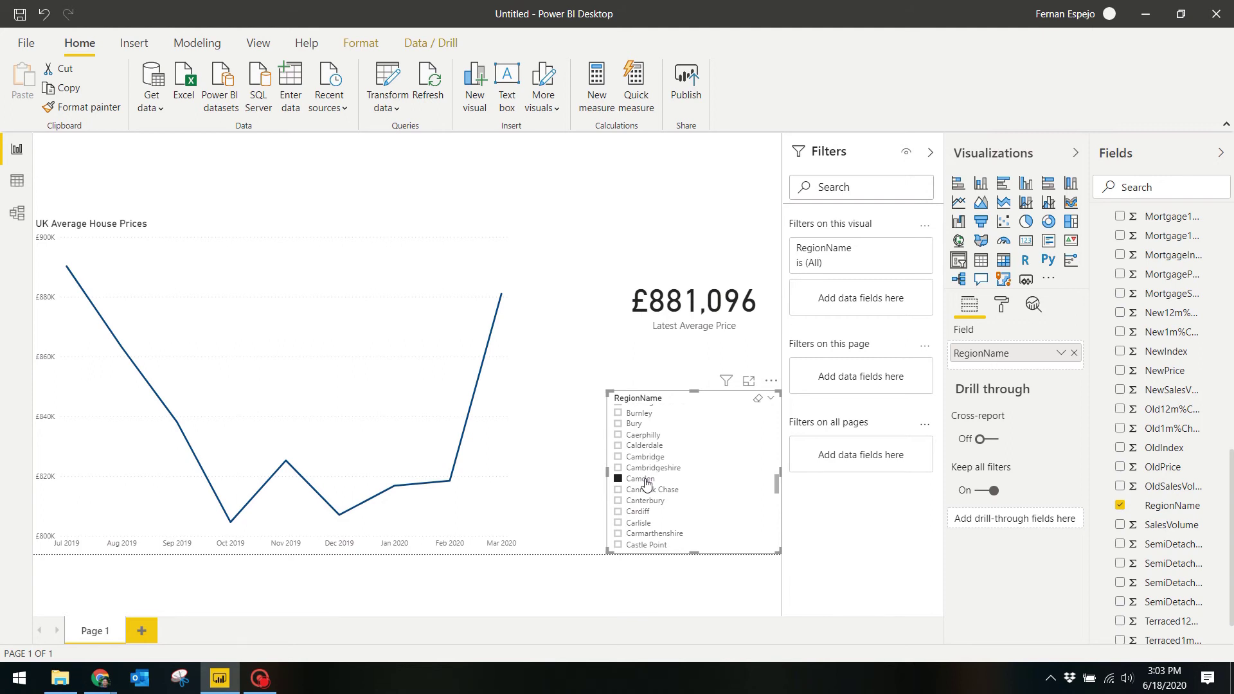
- Make the region slicer a shortened dropdown at the top-left with Camden selected
{"action": "left_click", "coordinate": [773, 402]}
{"action": "left_click", "coordinate": [739, 389]}
{"action": "left_click_drag", "start_coordinate": [673, 405], "coordinate": [94, 156]}
{"action": "left_click_drag", "start_coordinate": [121, 308], "coordinate": [202, 182]}
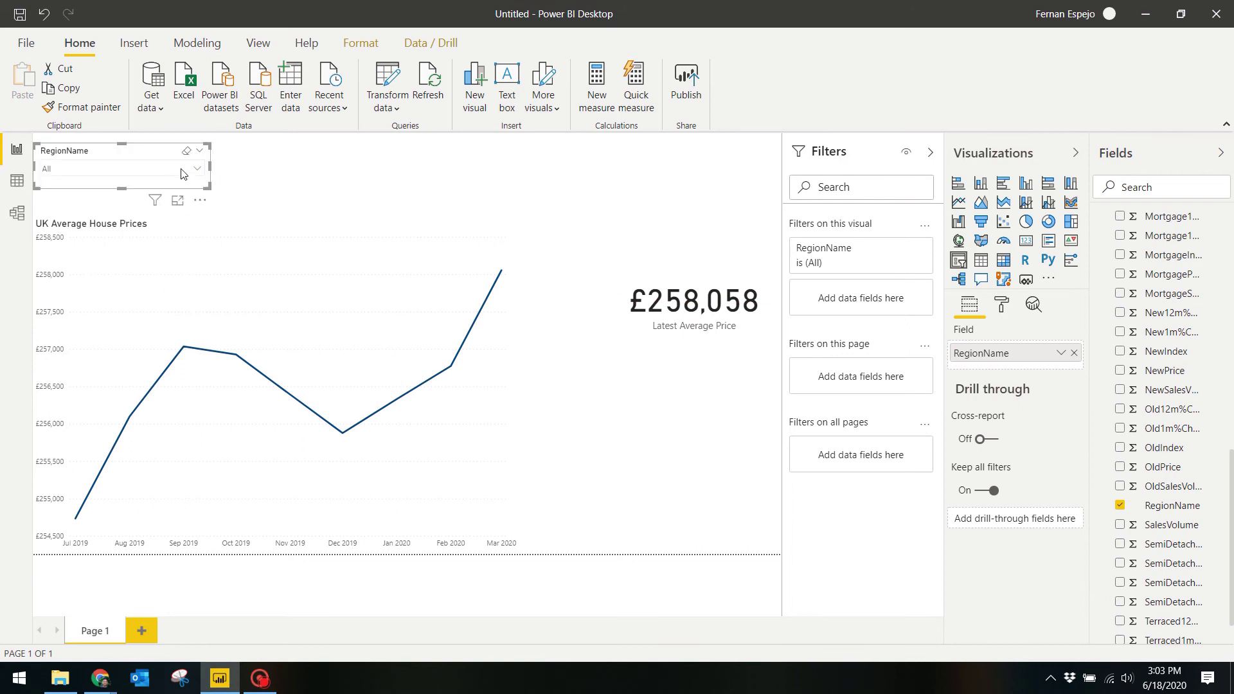
{"action": "left_click", "coordinate": [197, 168]}
{"action": "scroll", "coordinate": [146, 222], "scroll_direction": "down", "scroll_amount": 10}
{"action": "left_click", "coordinate": [72, 230]}
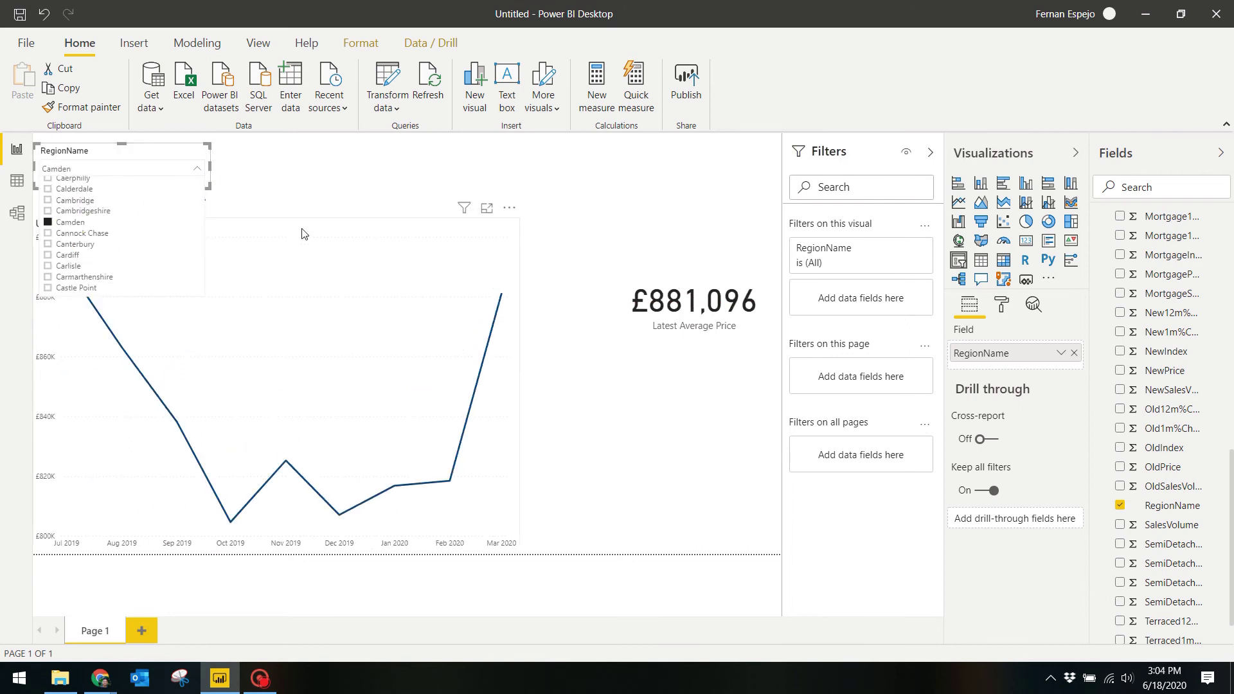
{"action": "left_click", "coordinate": [432, 195]}
- Move the line chart down and narrow it, with a shorter price card placed above it
{"action": "left_click", "coordinate": [406, 232]}
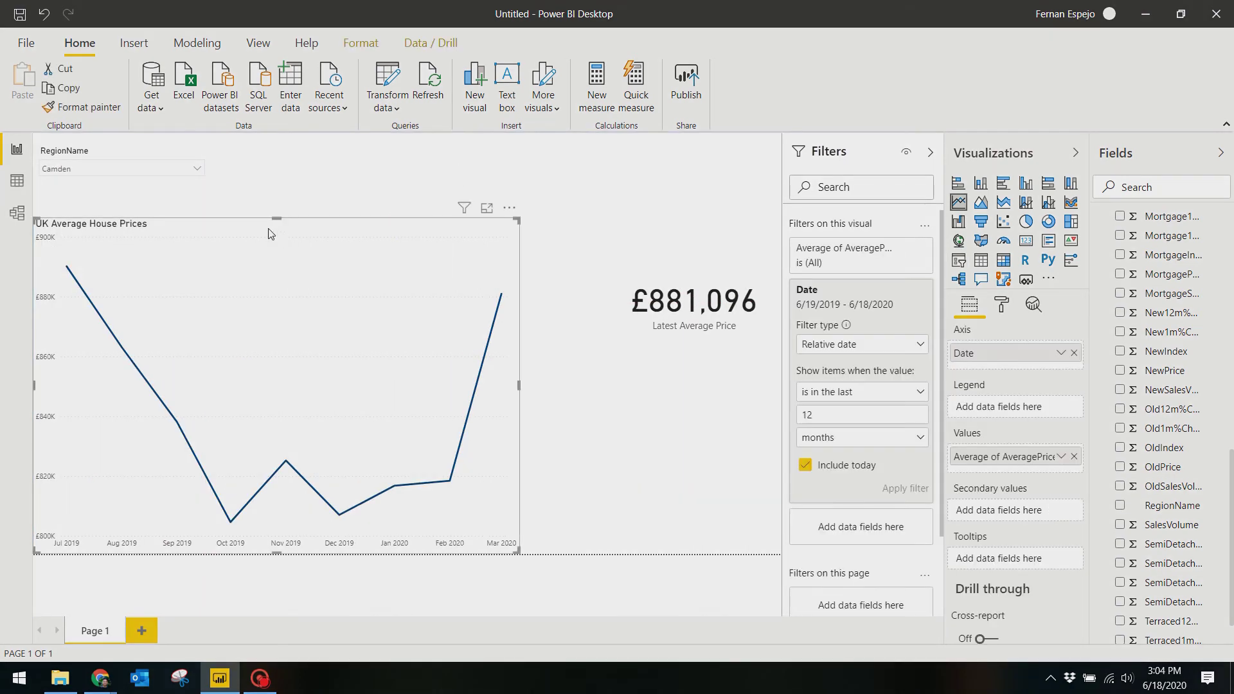
{"action": "left_click_drag", "start_coordinate": [276, 223], "coordinate": [280, 259]}
{"action": "left_click_drag", "start_coordinate": [519, 404], "coordinate": [471, 405]}
{"action": "left_click_drag", "start_coordinate": [684, 289], "coordinate": [110, 254]}
{"action": "left_click_drag", "start_coordinate": [207, 354], "coordinate": [200, 241]}
{"action": "left_click", "coordinate": [348, 212]}
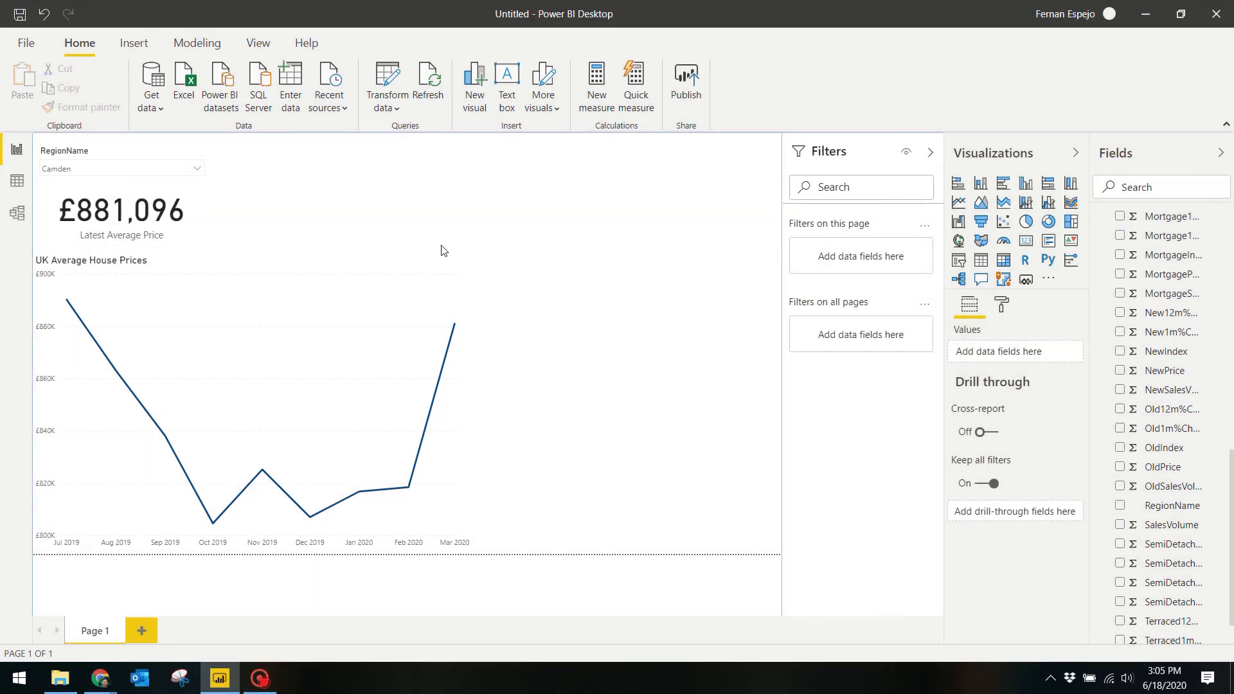
- Add an enlarged column chart of DetachedPrice, FlatPrice, SemiDetachedPrice and TerracedPrice beside the line chart
{"action": "left_click", "coordinate": [1027, 185]}
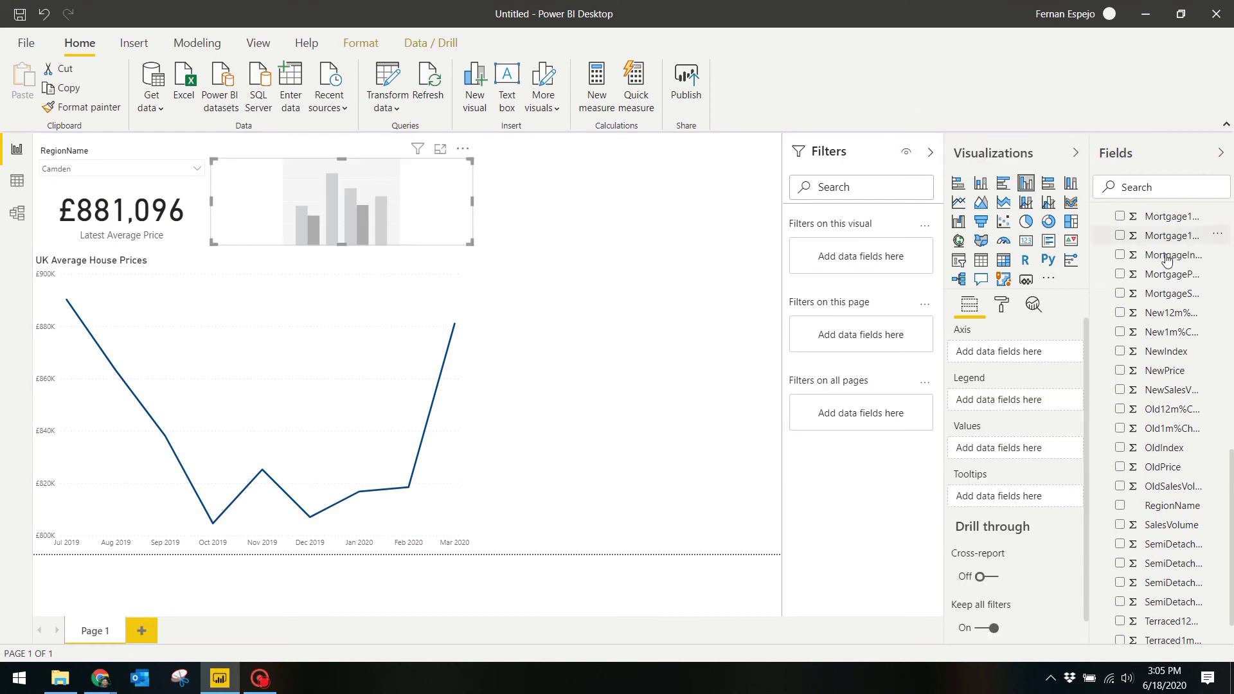
{"action": "scroll", "coordinate": [1129, 504], "scroll_direction": "down", "scroll_amount": 1}
{"action": "scroll", "coordinate": [1131, 505], "scroll_direction": "up", "scroll_amount": 10}
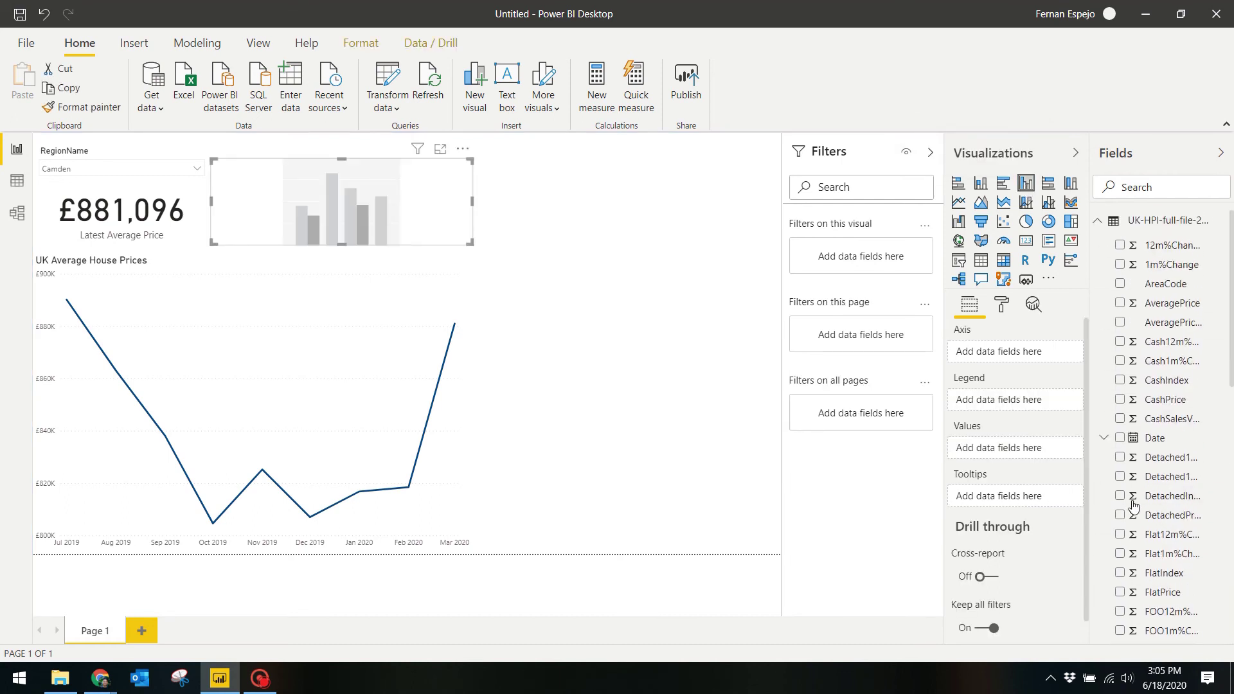
{"action": "scroll", "coordinate": [1121, 415], "scroll_direction": "down", "scroll_amount": 2}
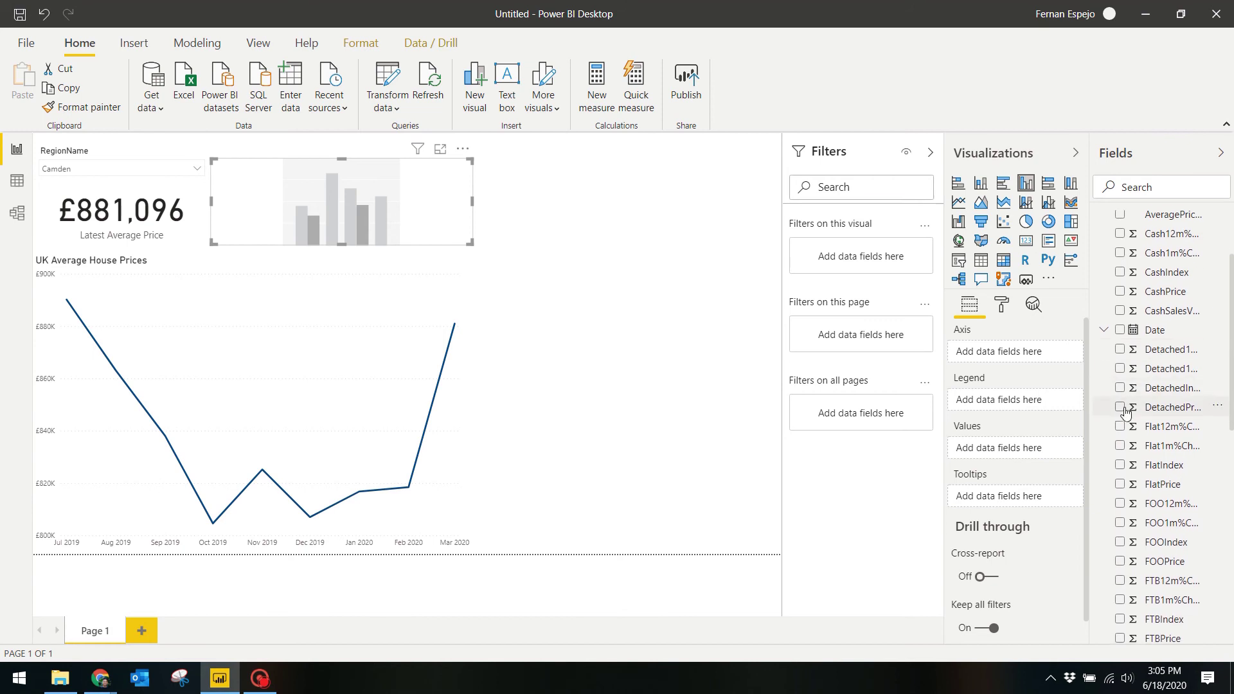
{"action": "left_click", "coordinate": [1120, 407]}
{"action": "left_click", "coordinate": [1120, 484]}
{"action": "scroll", "coordinate": [1151, 514], "scroll_direction": "down", "scroll_amount": 3}
{"action": "scroll", "coordinate": [1152, 523], "scroll_direction": "down", "scroll_amount": 7}
{"action": "left_click", "coordinate": [1102, 557]}
{"action": "left_click", "coordinate": [1087, 633]}
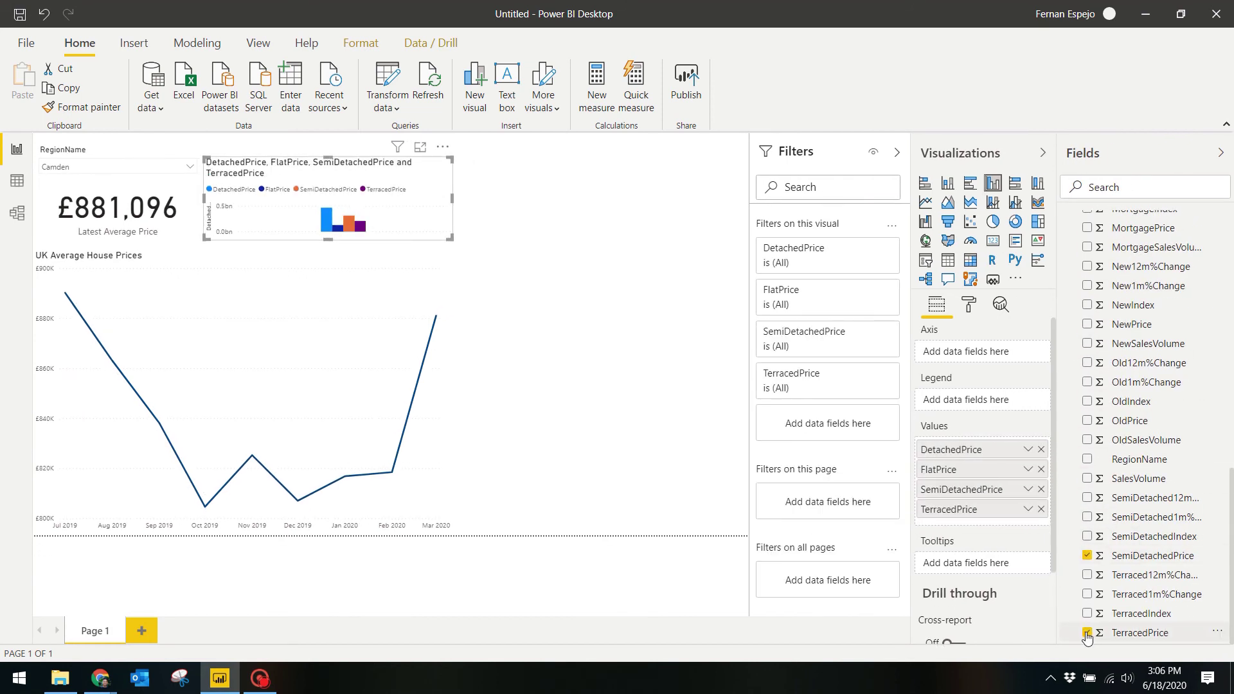
{"action": "left_click_drag", "start_coordinate": [303, 163], "coordinate": [553, 248]}
{"action": "left_click_drag", "start_coordinate": [703, 319], "coordinate": [747, 533]}
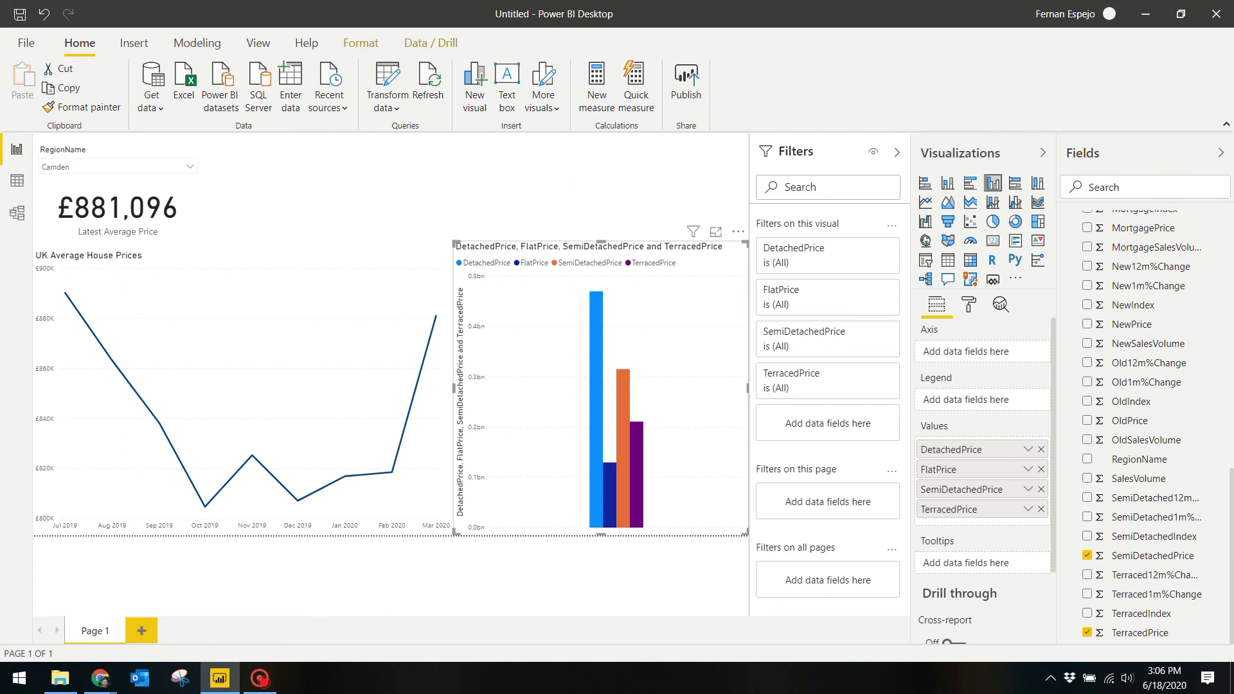
- Summarise all four property-type price fields as Average
{"action": "left_click", "coordinate": [1028, 449]}
{"action": "left_click", "coordinate": [1061, 270]}
{"action": "left_click", "coordinate": [1028, 470]}
{"action": "left_click", "coordinate": [1061, 290]}
{"action": "left_click", "coordinate": [1028, 490]}
{"action": "left_click", "coordinate": [1064, 311]}
{"action": "left_click", "coordinate": [1028, 509]}
{"action": "left_click", "coordinate": [1065, 331]}
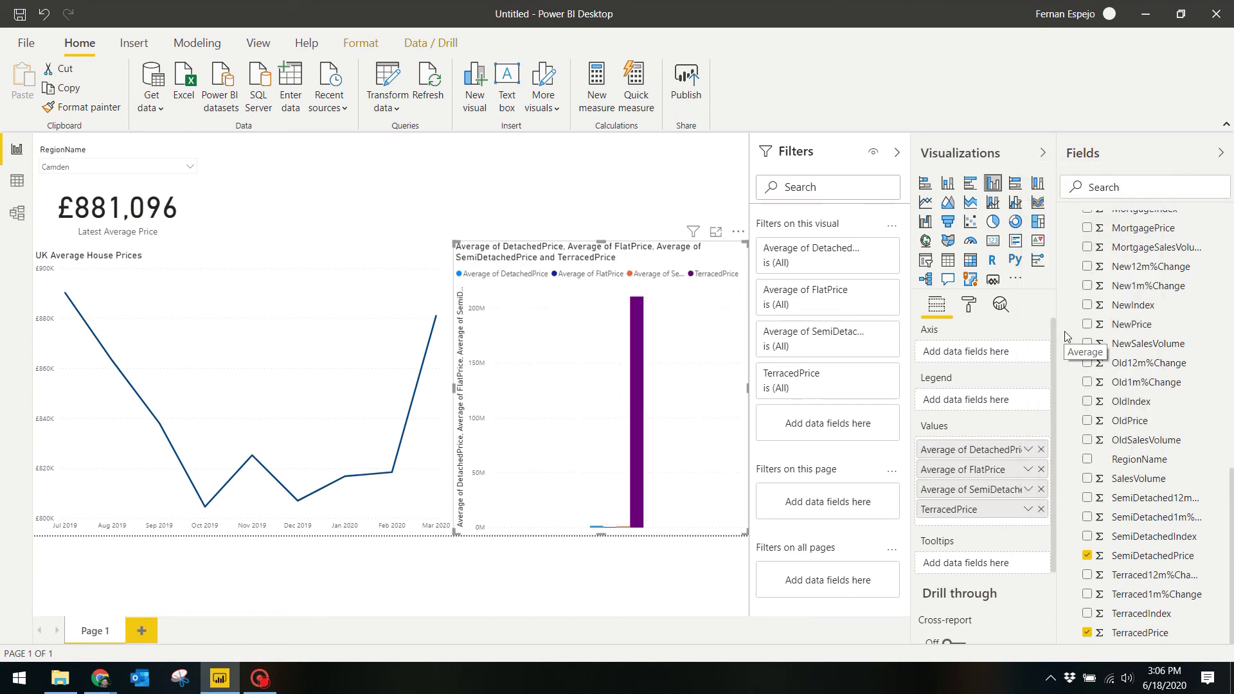
{"action": "left_click", "coordinate": [506, 171]}
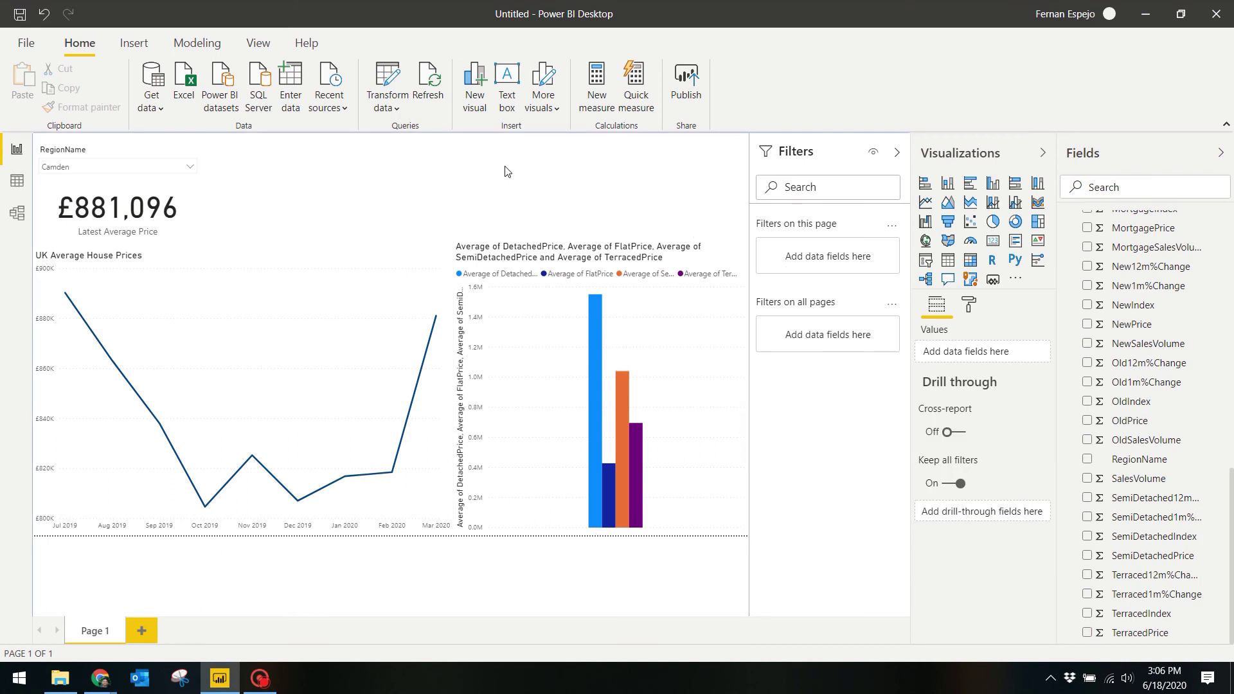
- Rename the column chart's series to Flat, Semi Detached and Terraced
{"action": "left_click", "coordinate": [531, 249]}
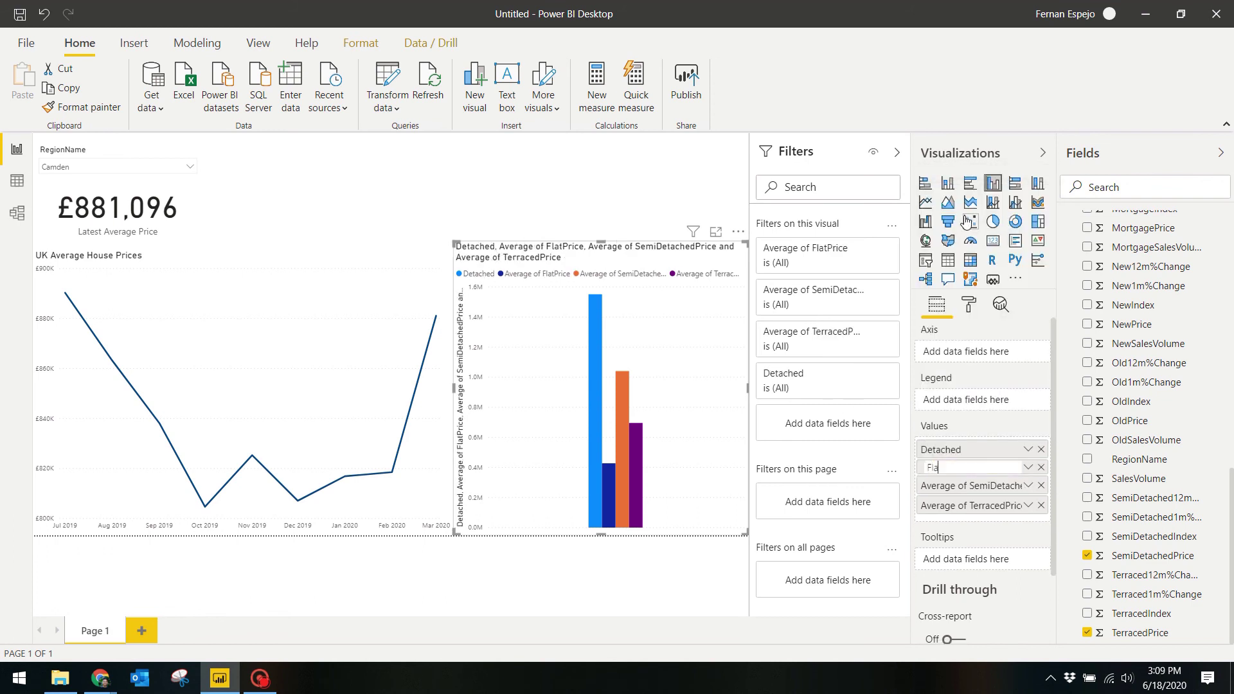
{"action": "type", "text": "t"}
{"action": "left_click", "coordinate": [1028, 486]}
{"action": "left_click", "coordinate": [971, 240]}
{"action": "type", "text": "Semi Detached"}
{"action": "left_click", "coordinate": [1029, 505]}
{"action": "left_click", "coordinate": [974, 254]}
{"action": "type", "text": "Terraced"}
- Title the column chart 'Average Prices by Property Type'
{"action": "left_click", "coordinate": [969, 304]}
{"action": "left_click", "coordinate": [942, 566]}
{"action": "triple_click", "coordinate": [971, 437]}
{"action": "type", "text": "Average Prices by Property Type"}
{"action": "left_click", "coordinate": [937, 304]}
- Turn off the column chart's Y axis
{"action": "left_click", "coordinate": [969, 304]}
{"action": "left_click", "coordinate": [945, 422]}
{"action": "left_click", "coordinate": [945, 421]}
{"action": "left_click", "coordinate": [1021, 451]}
- Turn on data labels with Display units None, Vertical orientation and Auto position
{"action": "left_click", "coordinate": [1022, 509]}
{"action": "left_click", "coordinate": [952, 509]}
{"action": "scroll", "coordinate": [976, 549], "scroll_direction": "down", "scroll_amount": 1}
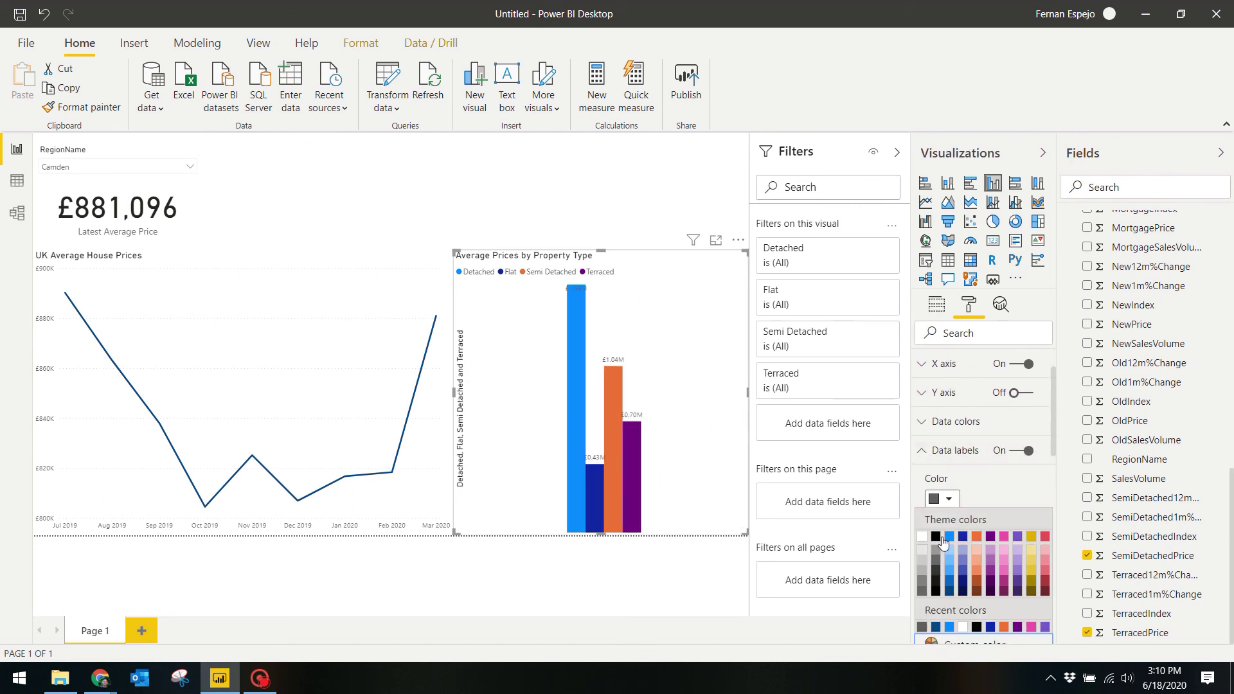
{"action": "left_click", "coordinate": [955, 549]}
{"action": "left_click", "coordinate": [942, 458]}
{"action": "scroll", "coordinate": [958, 489], "scroll_direction": "down", "scroll_amount": 3}
{"action": "scroll", "coordinate": [977, 472], "scroll_direction": "down", "scroll_amount": 1}
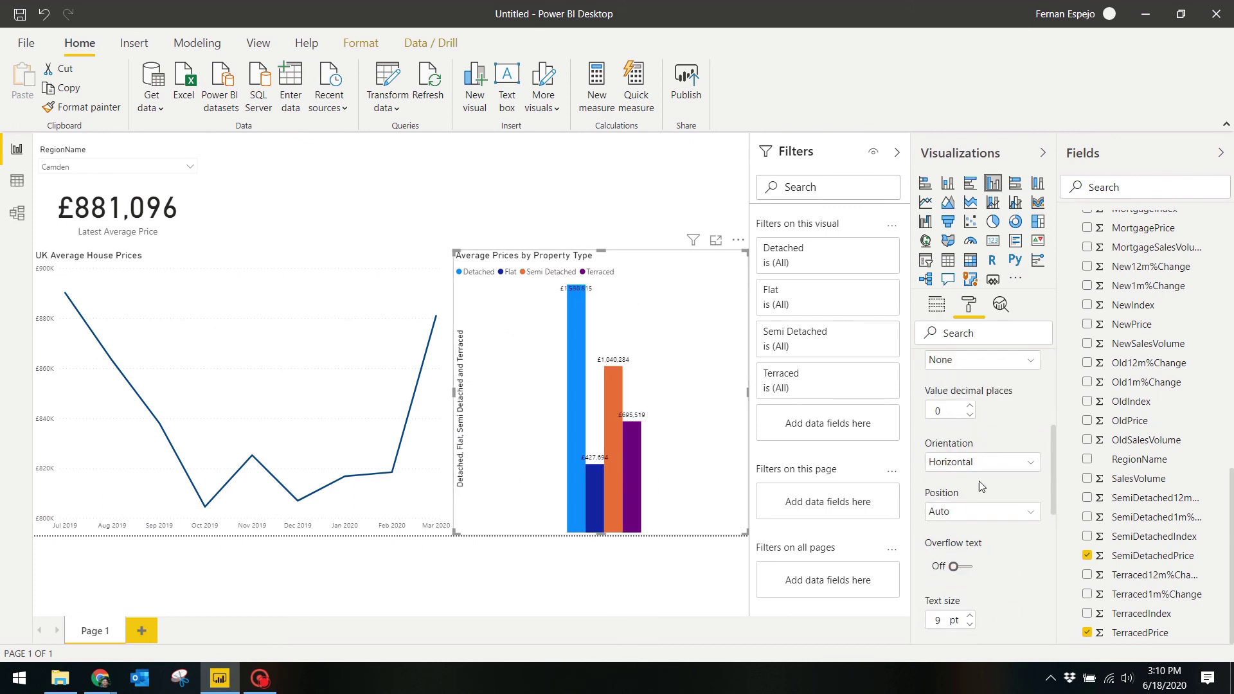
{"action": "left_click", "coordinate": [976, 473]}
{"action": "left_click", "coordinate": [970, 496]}
{"action": "left_click", "coordinate": [974, 511]}
{"action": "left_click", "coordinate": [964, 531]}
{"action": "scroll", "coordinate": [963, 519], "scroll_direction": "down", "scroll_amount": 1}
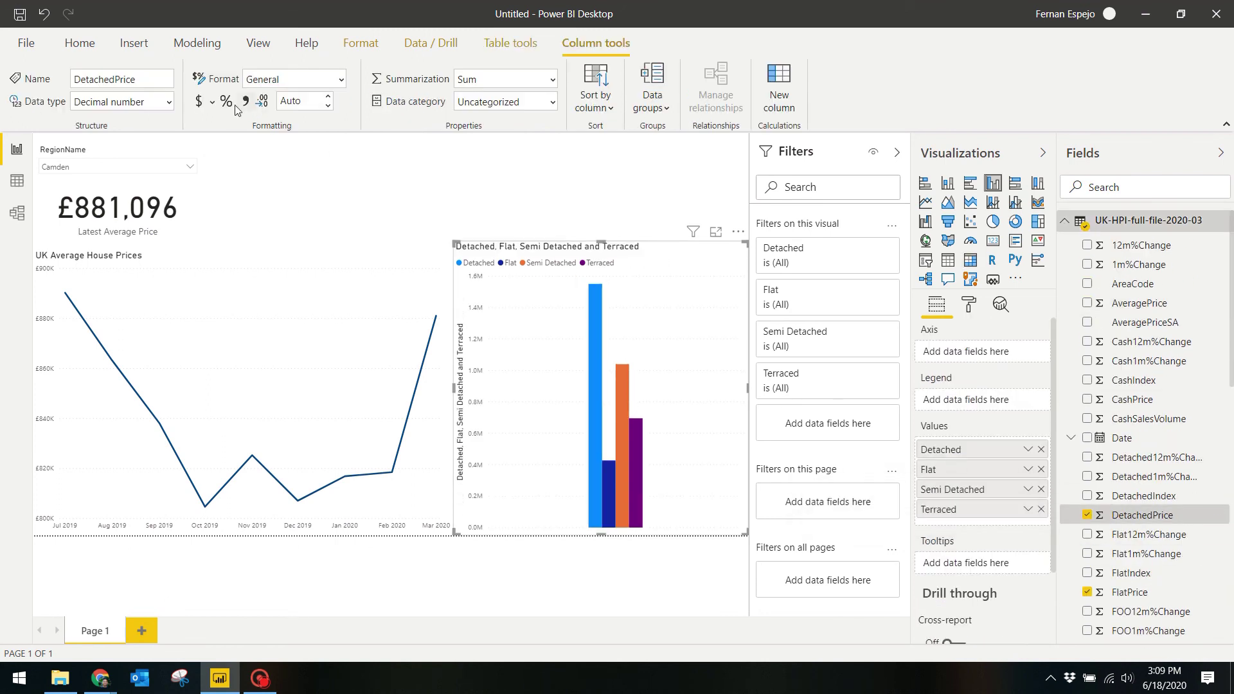
- Format DetachedPrice and SemiDetachedPrice as UK pound currency, then select TerracedPrice's currency formats
{"action": "left_click", "coordinate": [211, 103]}
{"action": "left_click", "coordinate": [270, 152]}
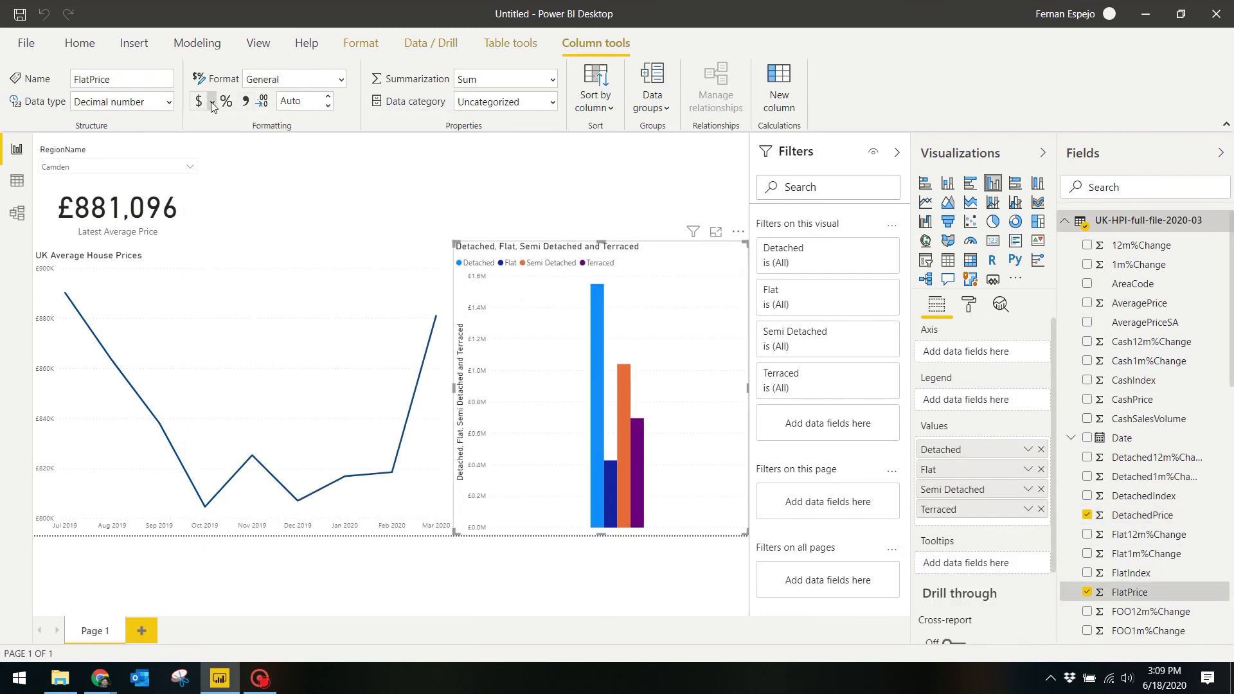
{"action": "scroll", "coordinate": [1185, 482], "scroll_direction": "down", "scroll_amount": 10}
{"action": "left_click", "coordinate": [1153, 556]}
{"action": "left_click", "coordinate": [210, 103]}
{"action": "left_click", "coordinate": [225, 153]}
{"action": "left_click", "coordinate": [1140, 633]}
{"action": "left_click", "coordinate": [211, 103]}
- Format TerracedPrice in UK pounds and select Camden in the region dropdown
{"action": "left_click", "coordinate": [225, 153]}
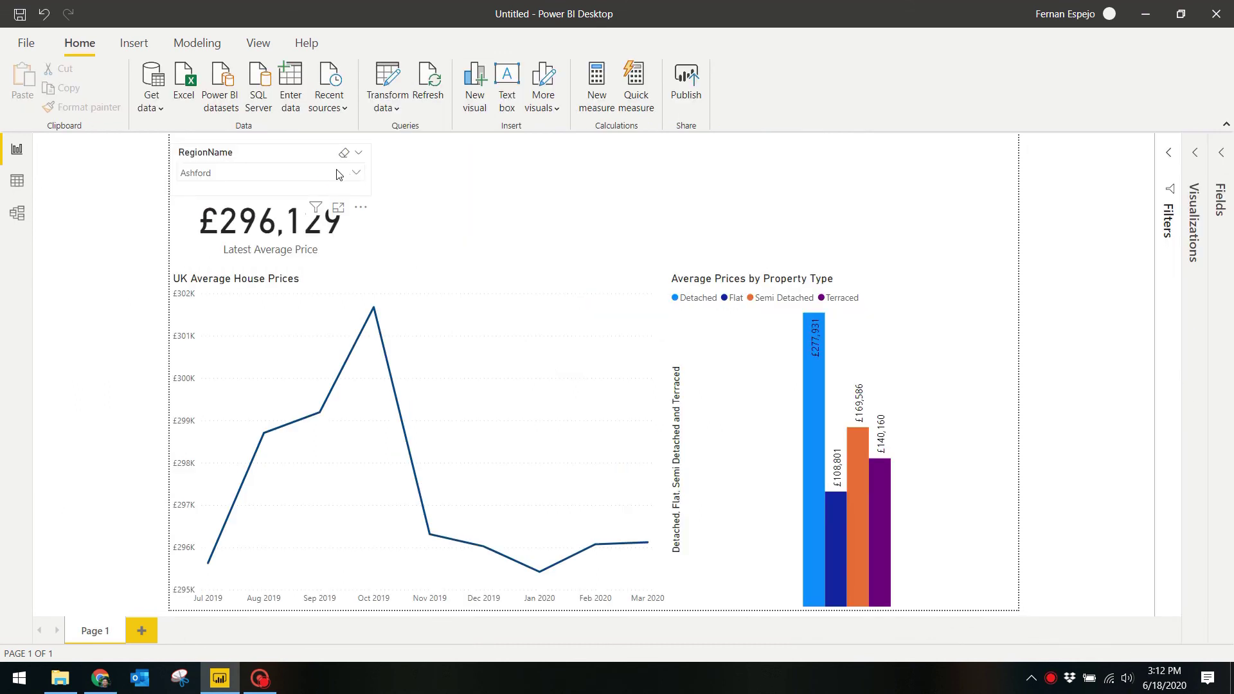
{"action": "left_click", "coordinate": [340, 172]}
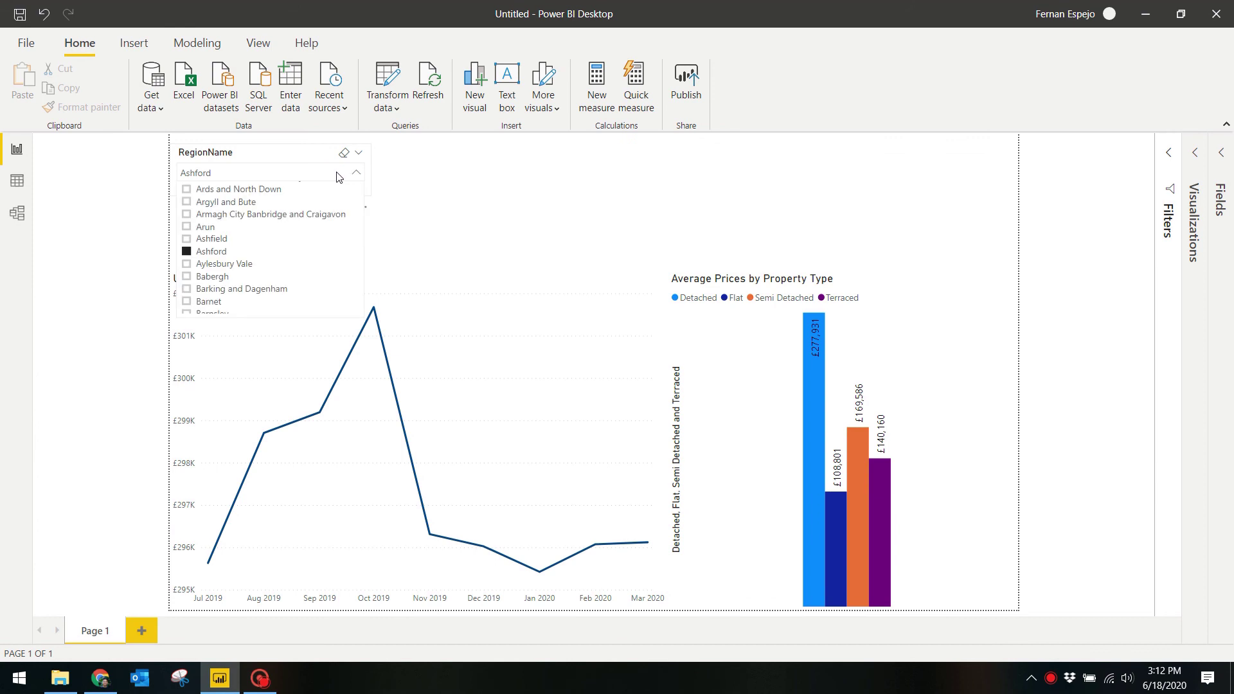
{"action": "scroll", "coordinate": [243, 239], "scroll_direction": "down", "scroll_amount": 5}
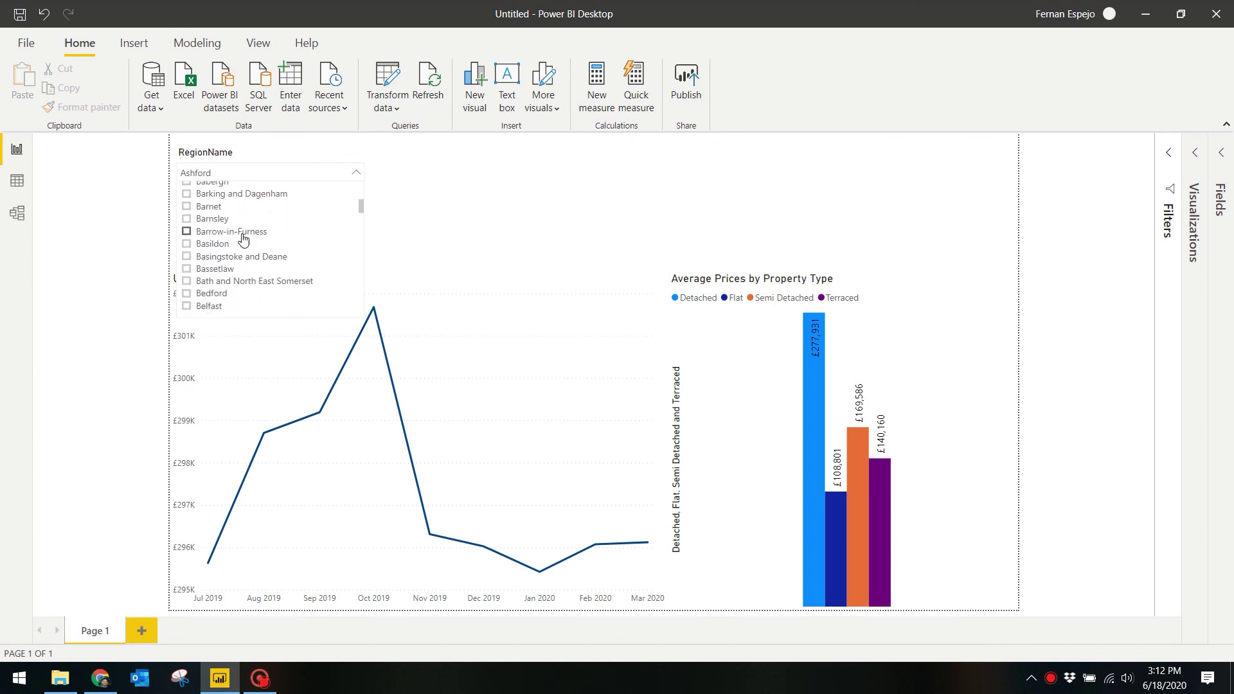
{"action": "scroll", "coordinate": [243, 240], "scroll_direction": "down", "scroll_amount": 4}
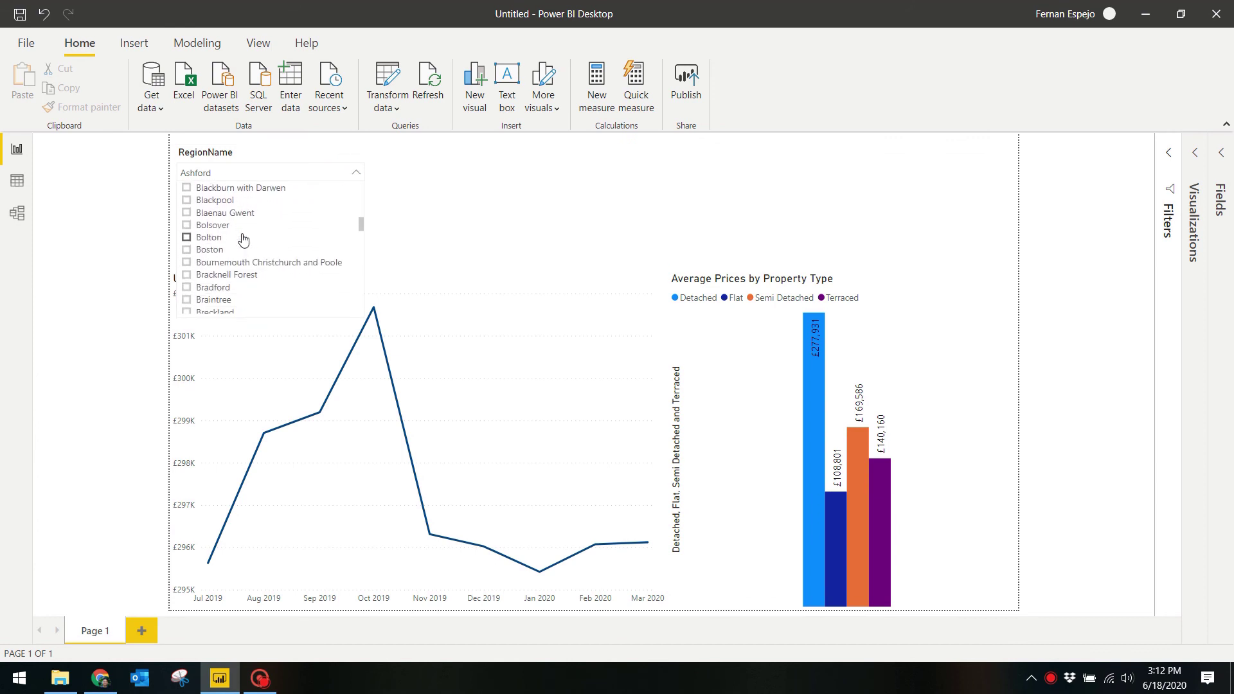
{"action": "scroll", "coordinate": [243, 239], "scroll_direction": "down", "scroll_amount": 5}
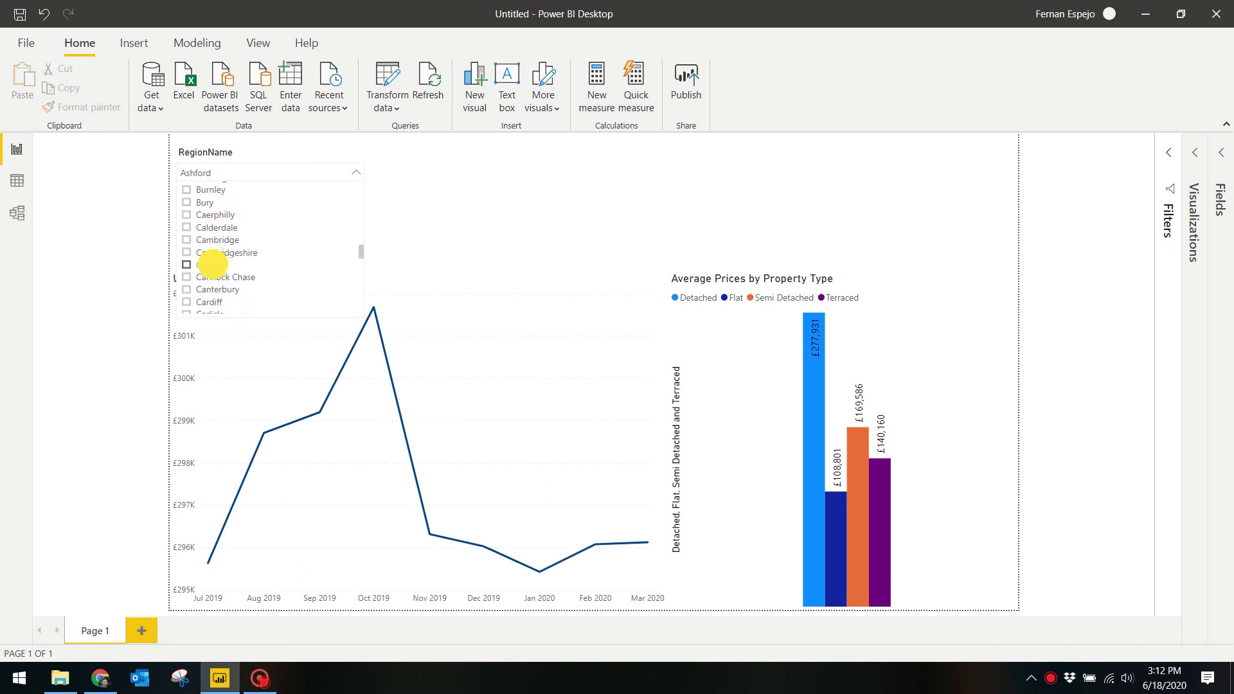
{"action": "left_click", "coordinate": [212, 266]}
{"action": "left_click", "coordinate": [428, 208]}
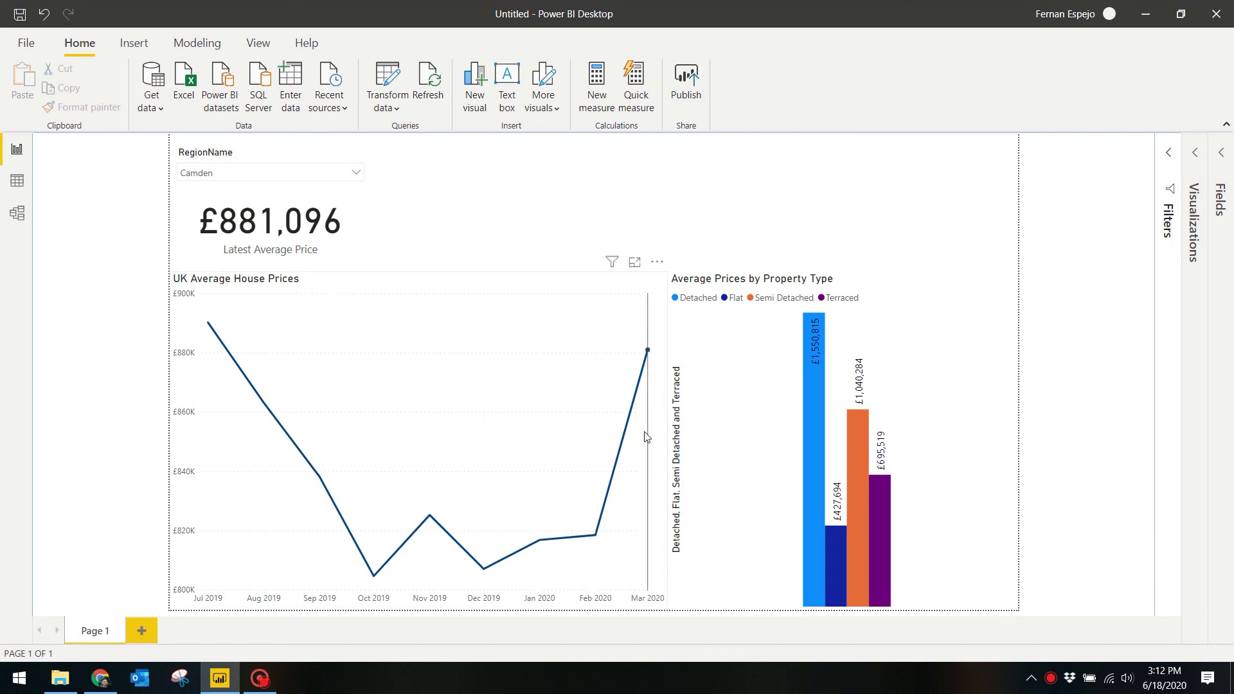
- Check the charts' Camden values, e.g. detached £1,550,815 and flat £427,694
{"action": "mouse_move", "coordinate": [597, 517]}
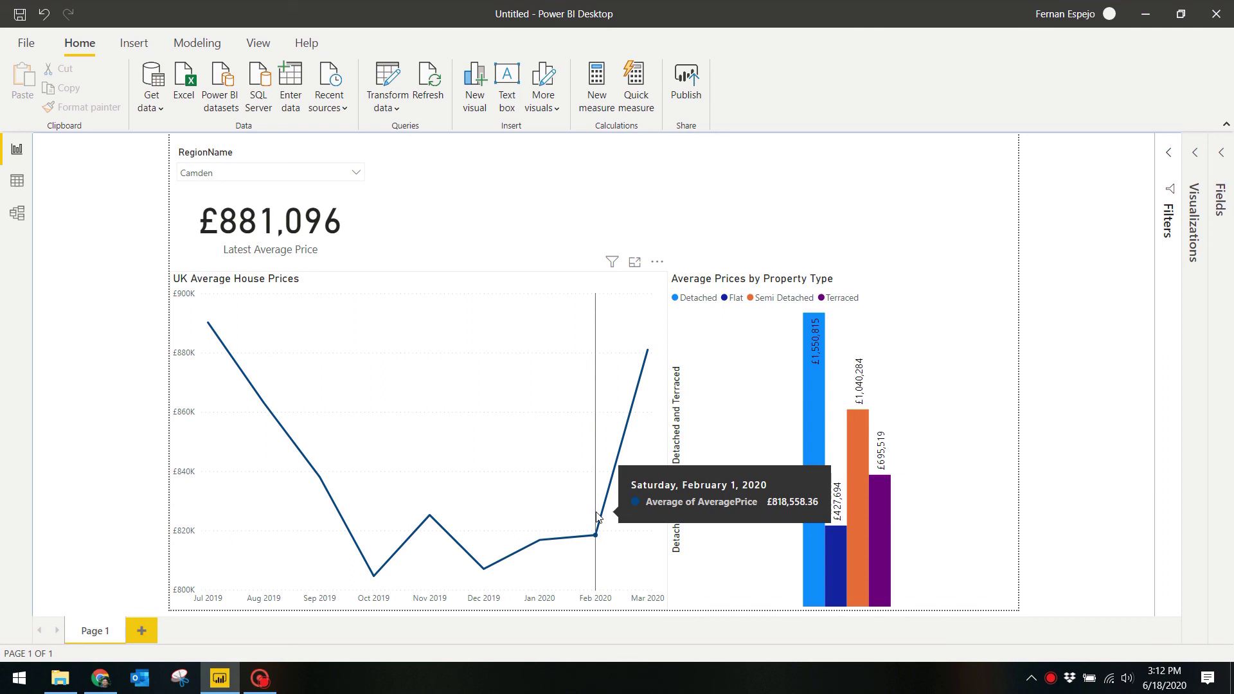
{"action": "mouse_move", "coordinate": [808, 335]}
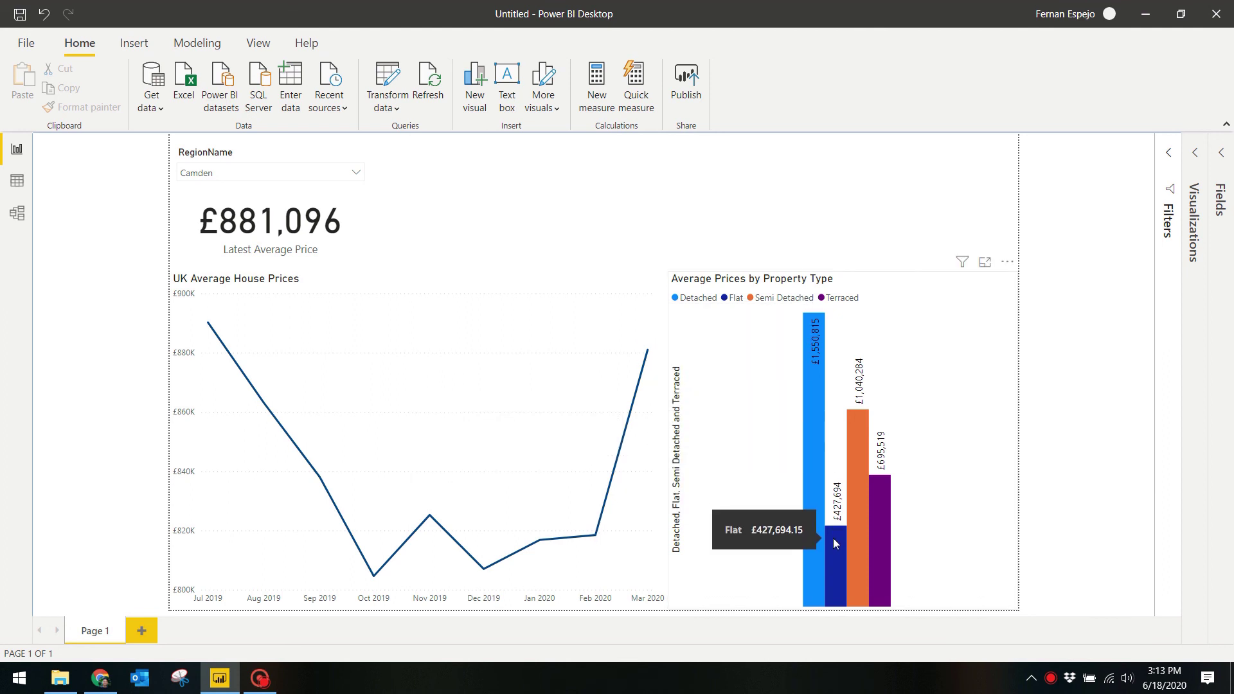
{"action": "mouse_move", "coordinate": [855, 542]}
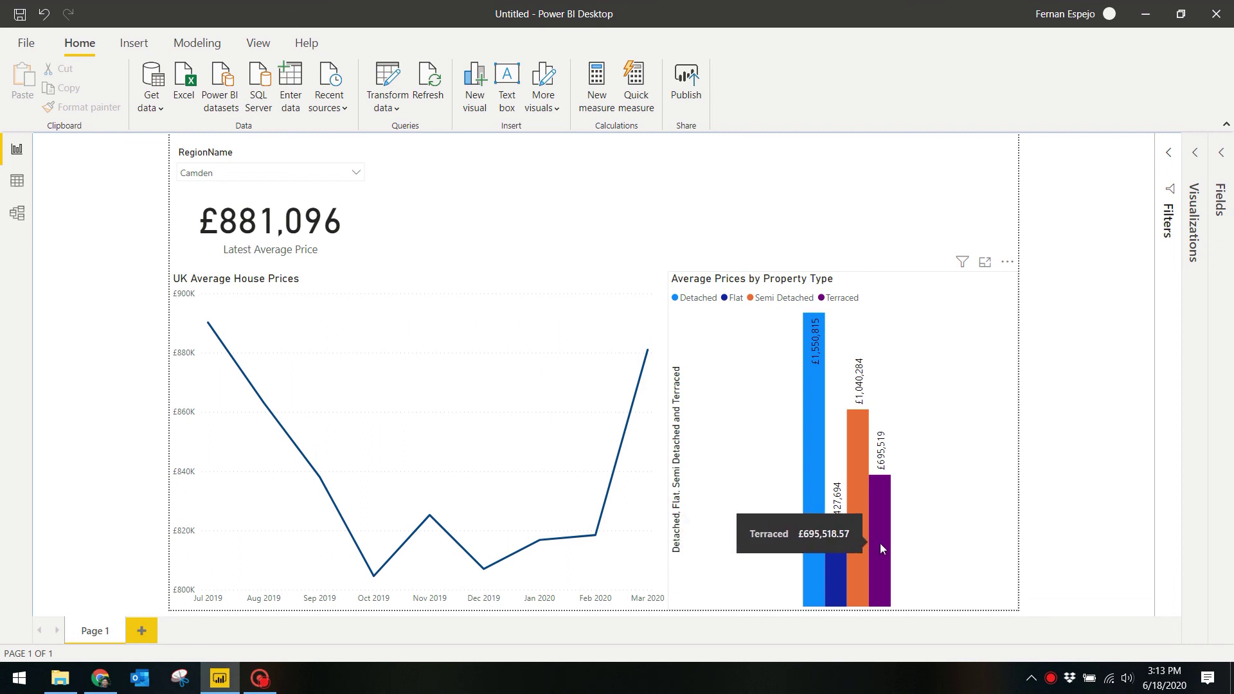
{"action": "left_click", "coordinate": [767, 186]}
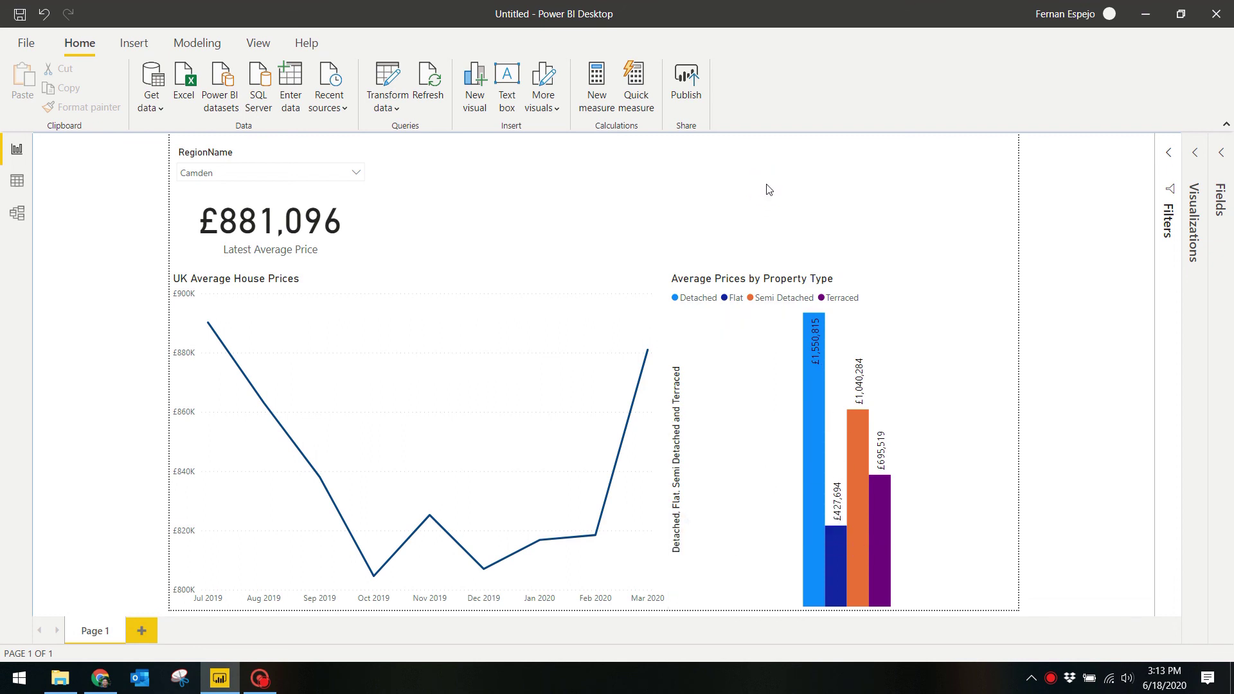